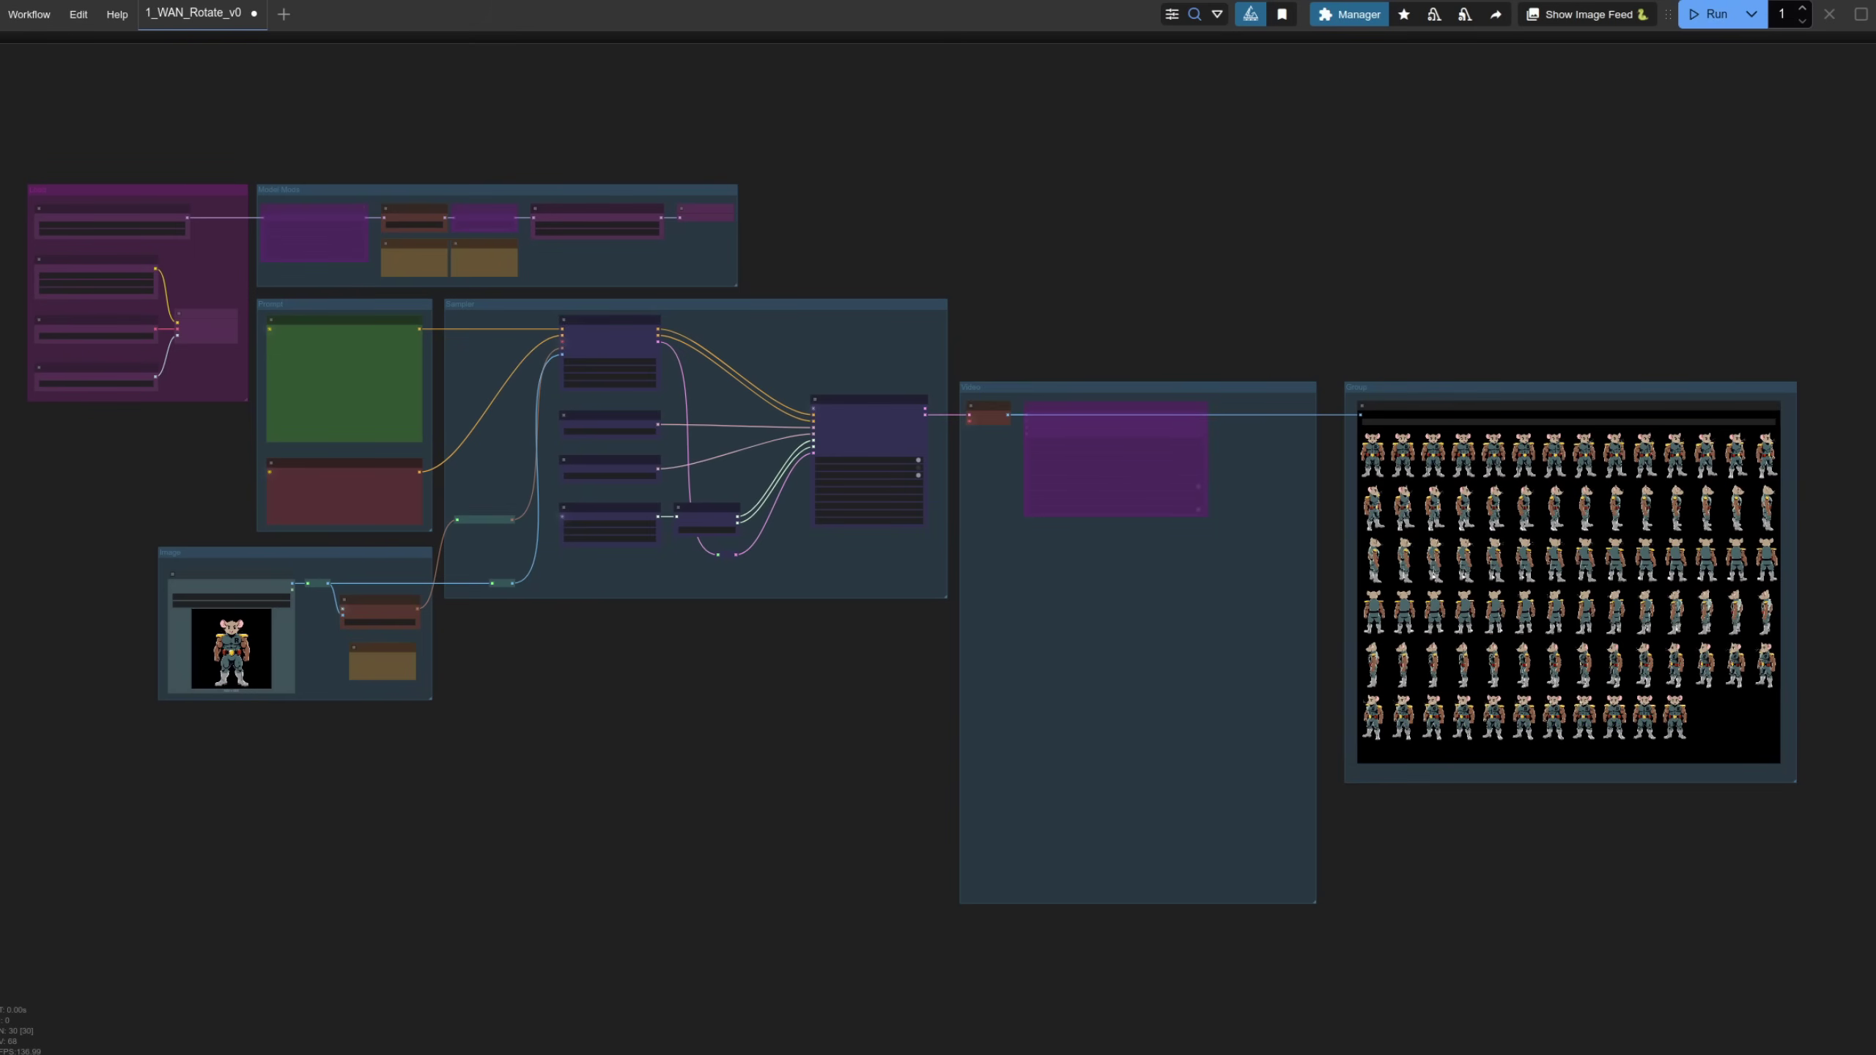
- Scroll through the R0dentHer0-v014 training config nr_train_lora_wan21_14b_24gb_cartoon_rodenthero_v14.yaml to review its defaults
scroll(898, 550, up, 5)
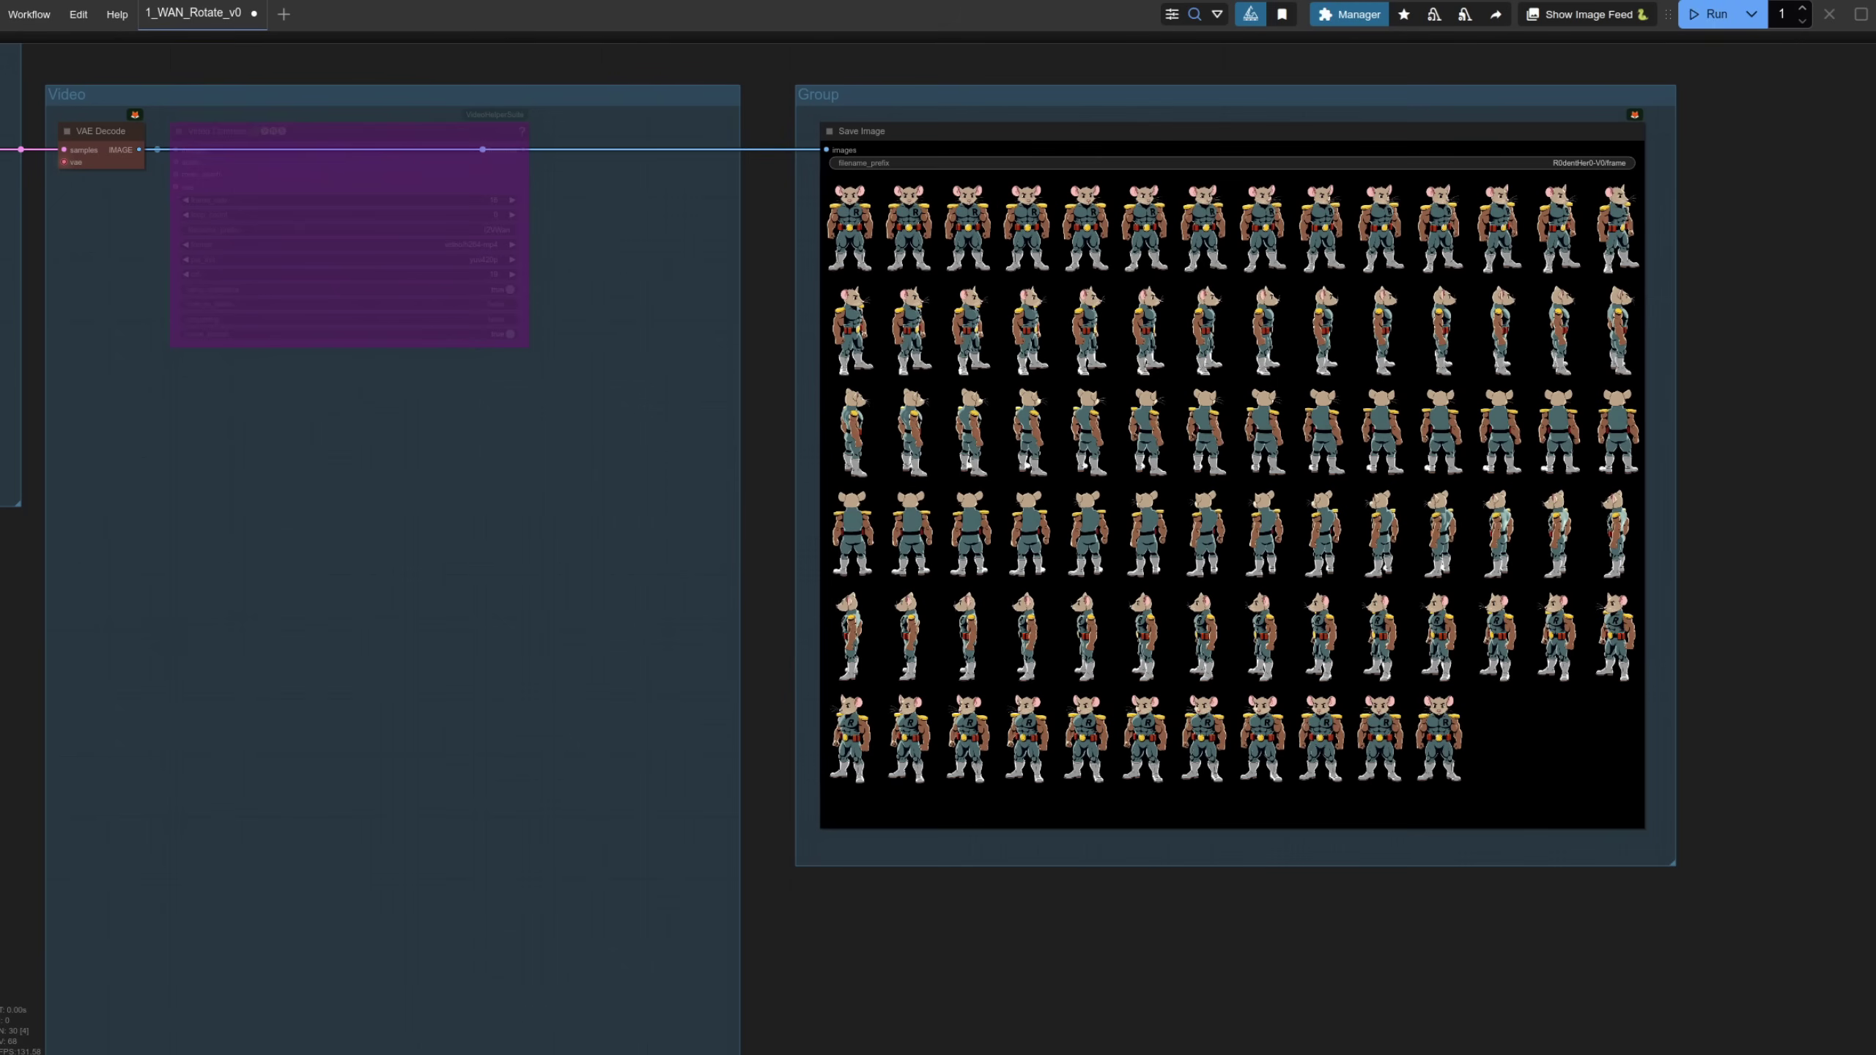
scroll(1375, 222, up, 10)
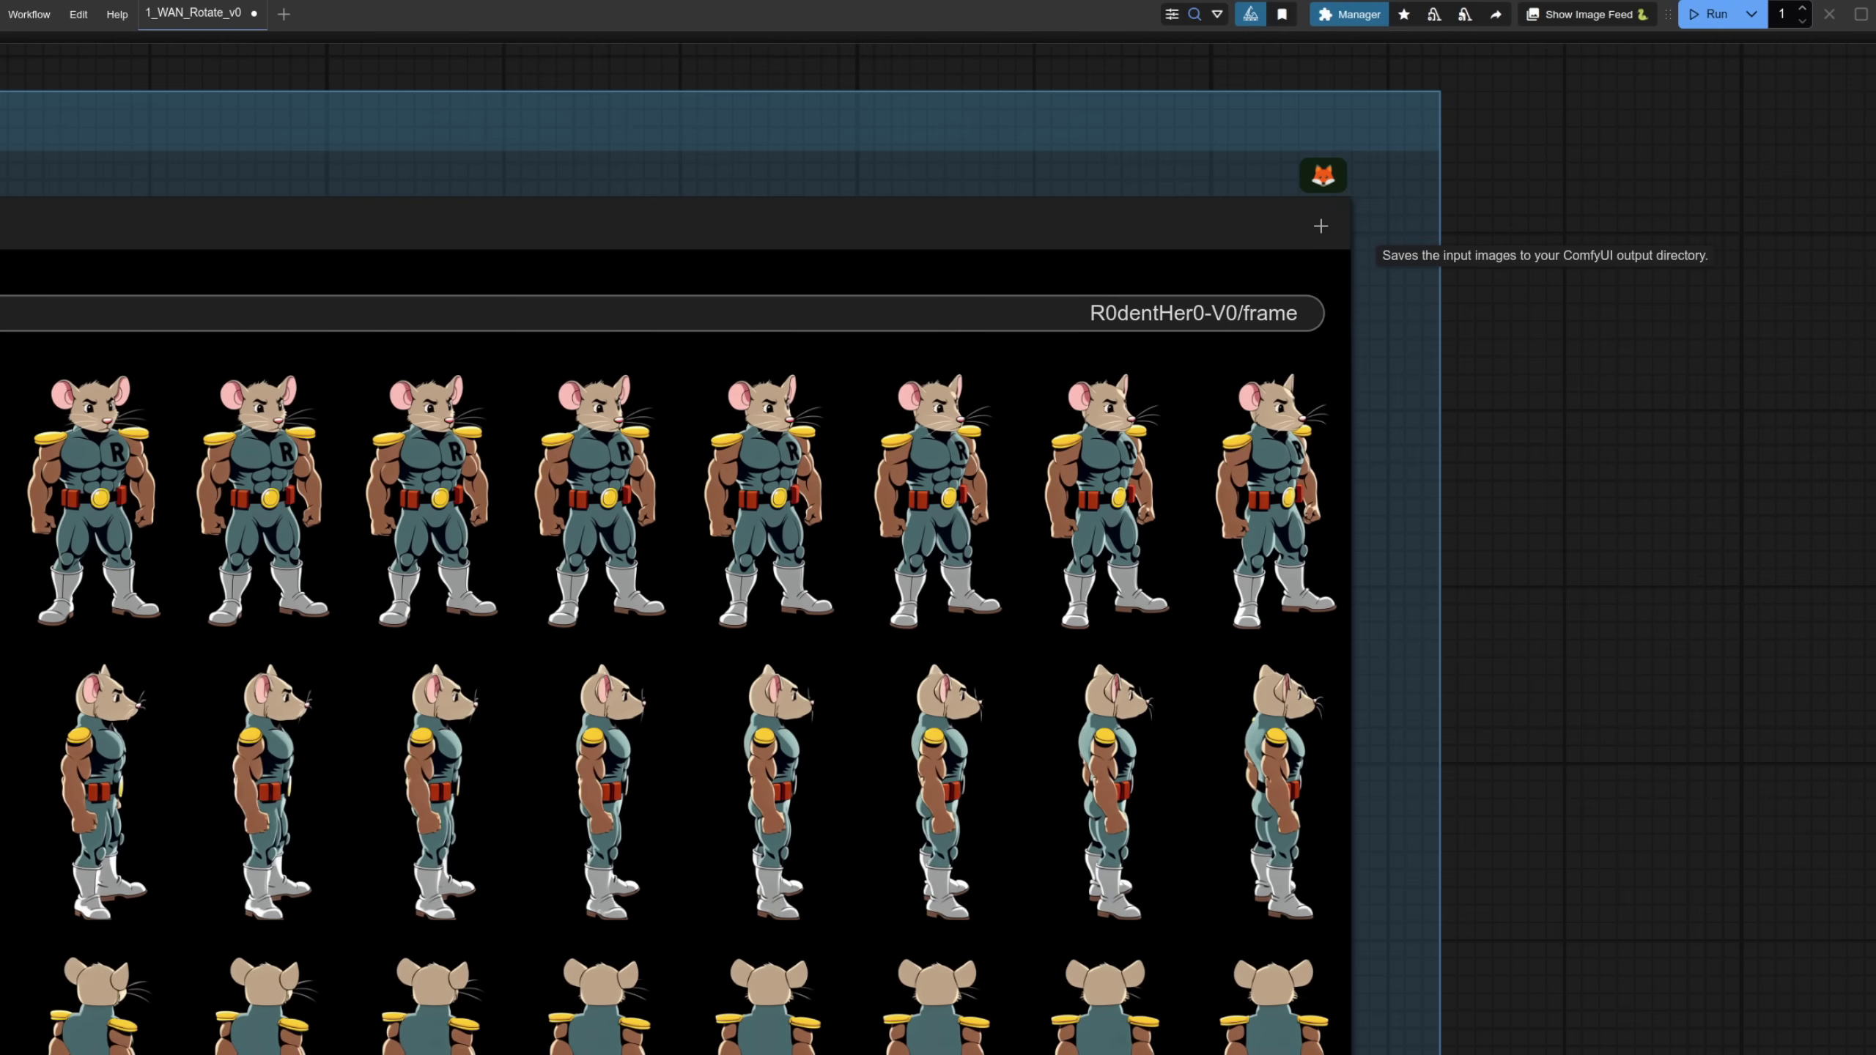
scroll(1375, 222, down, 8)
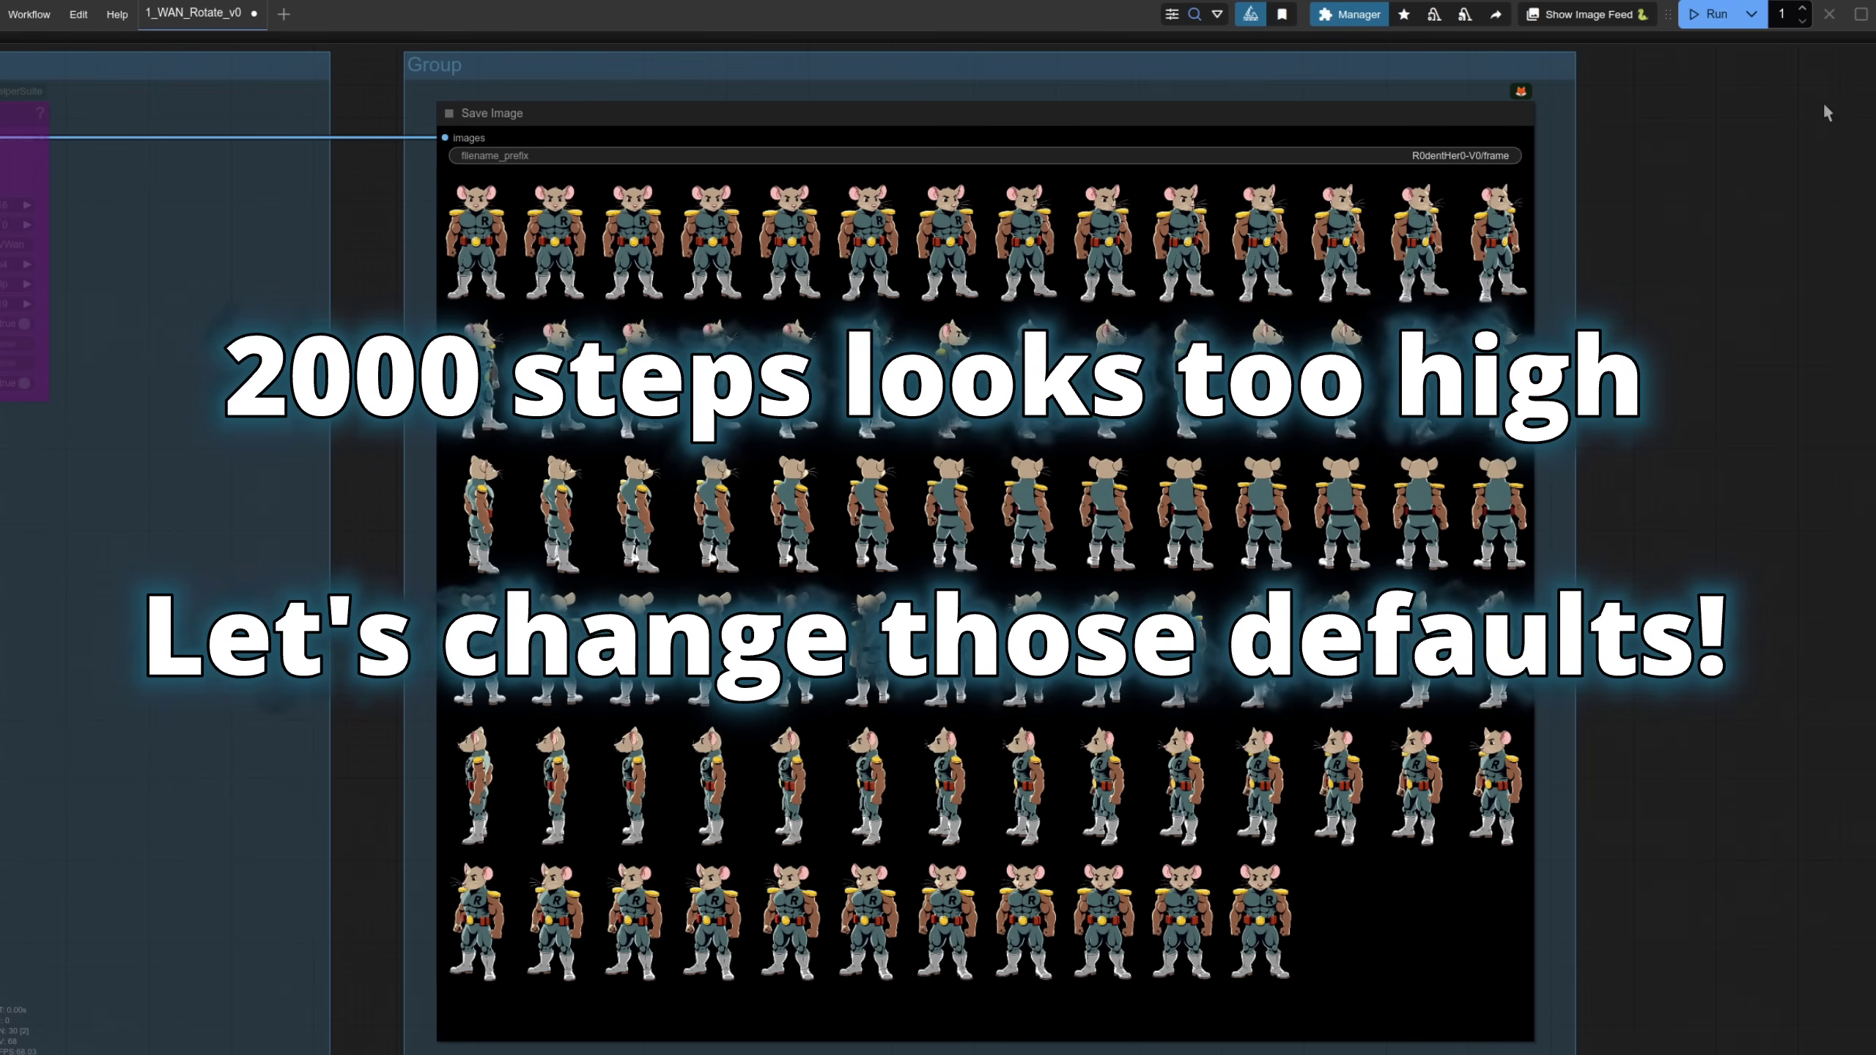
key(alt+Tab)
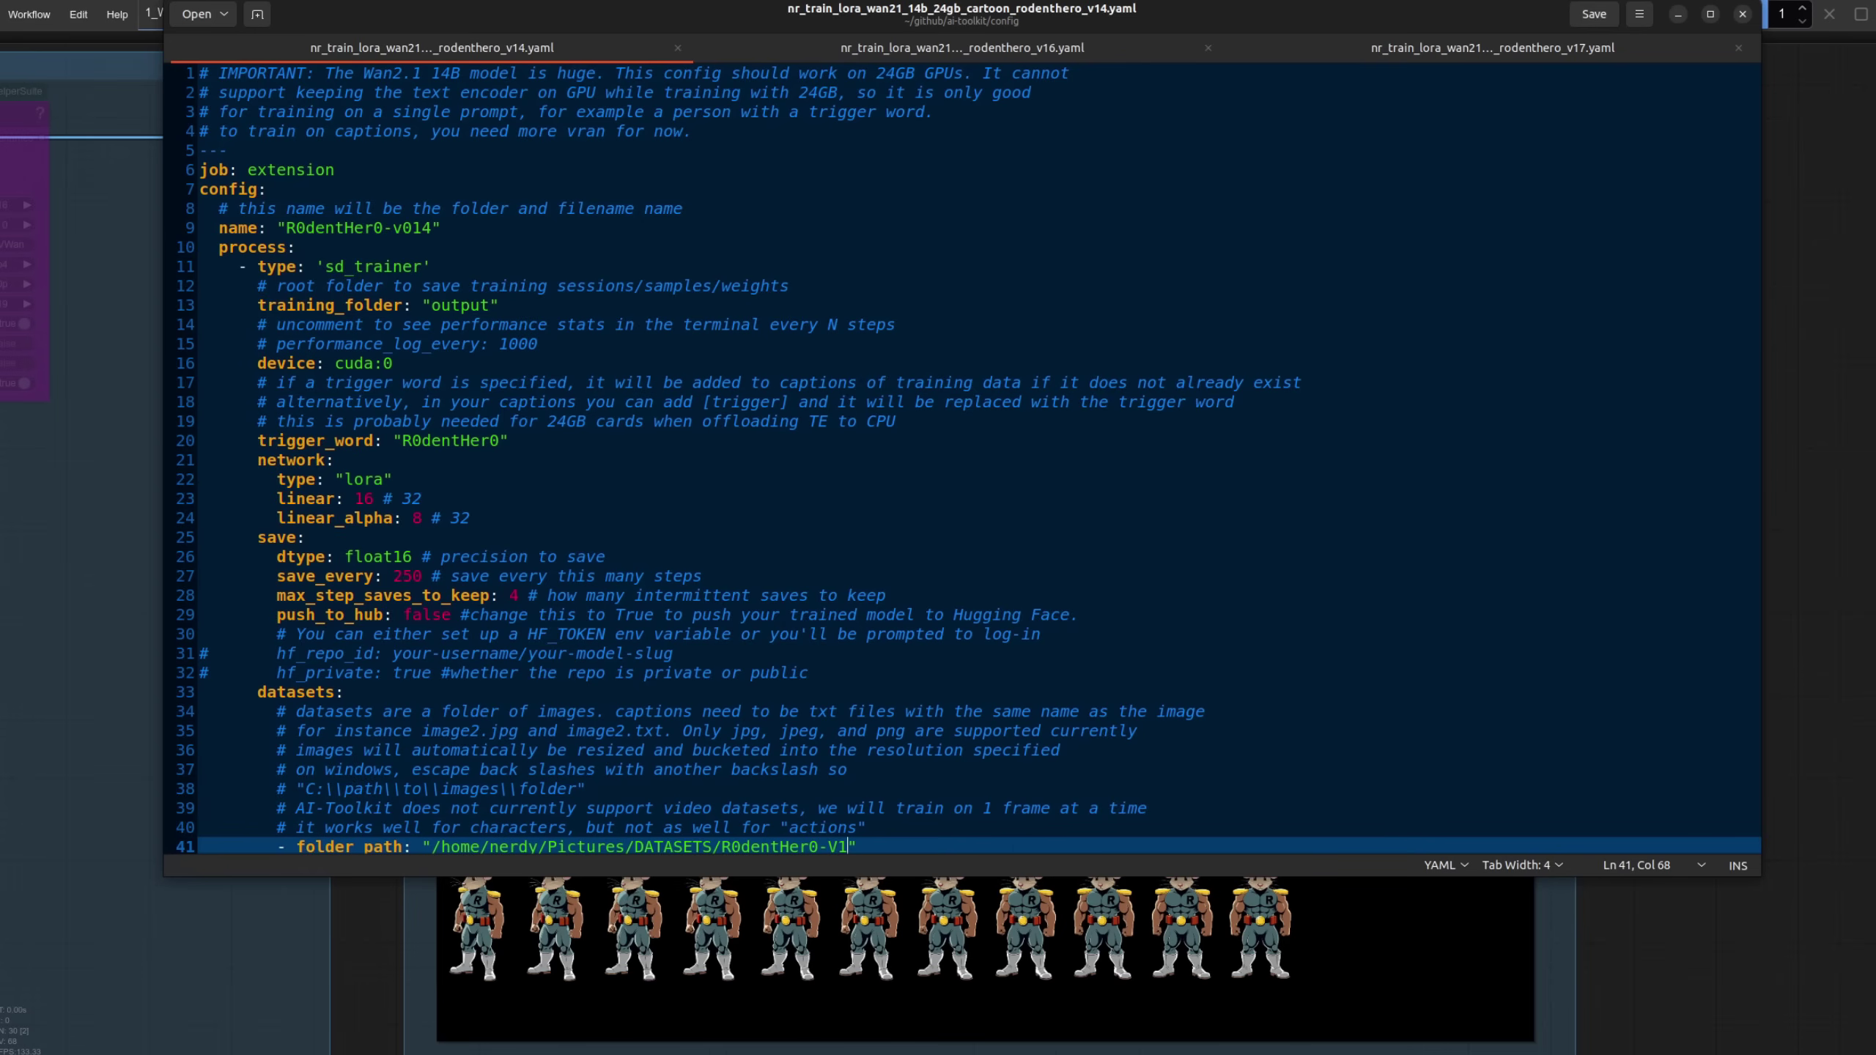
scroll(513, 356, down, 3)
click(513, 356)
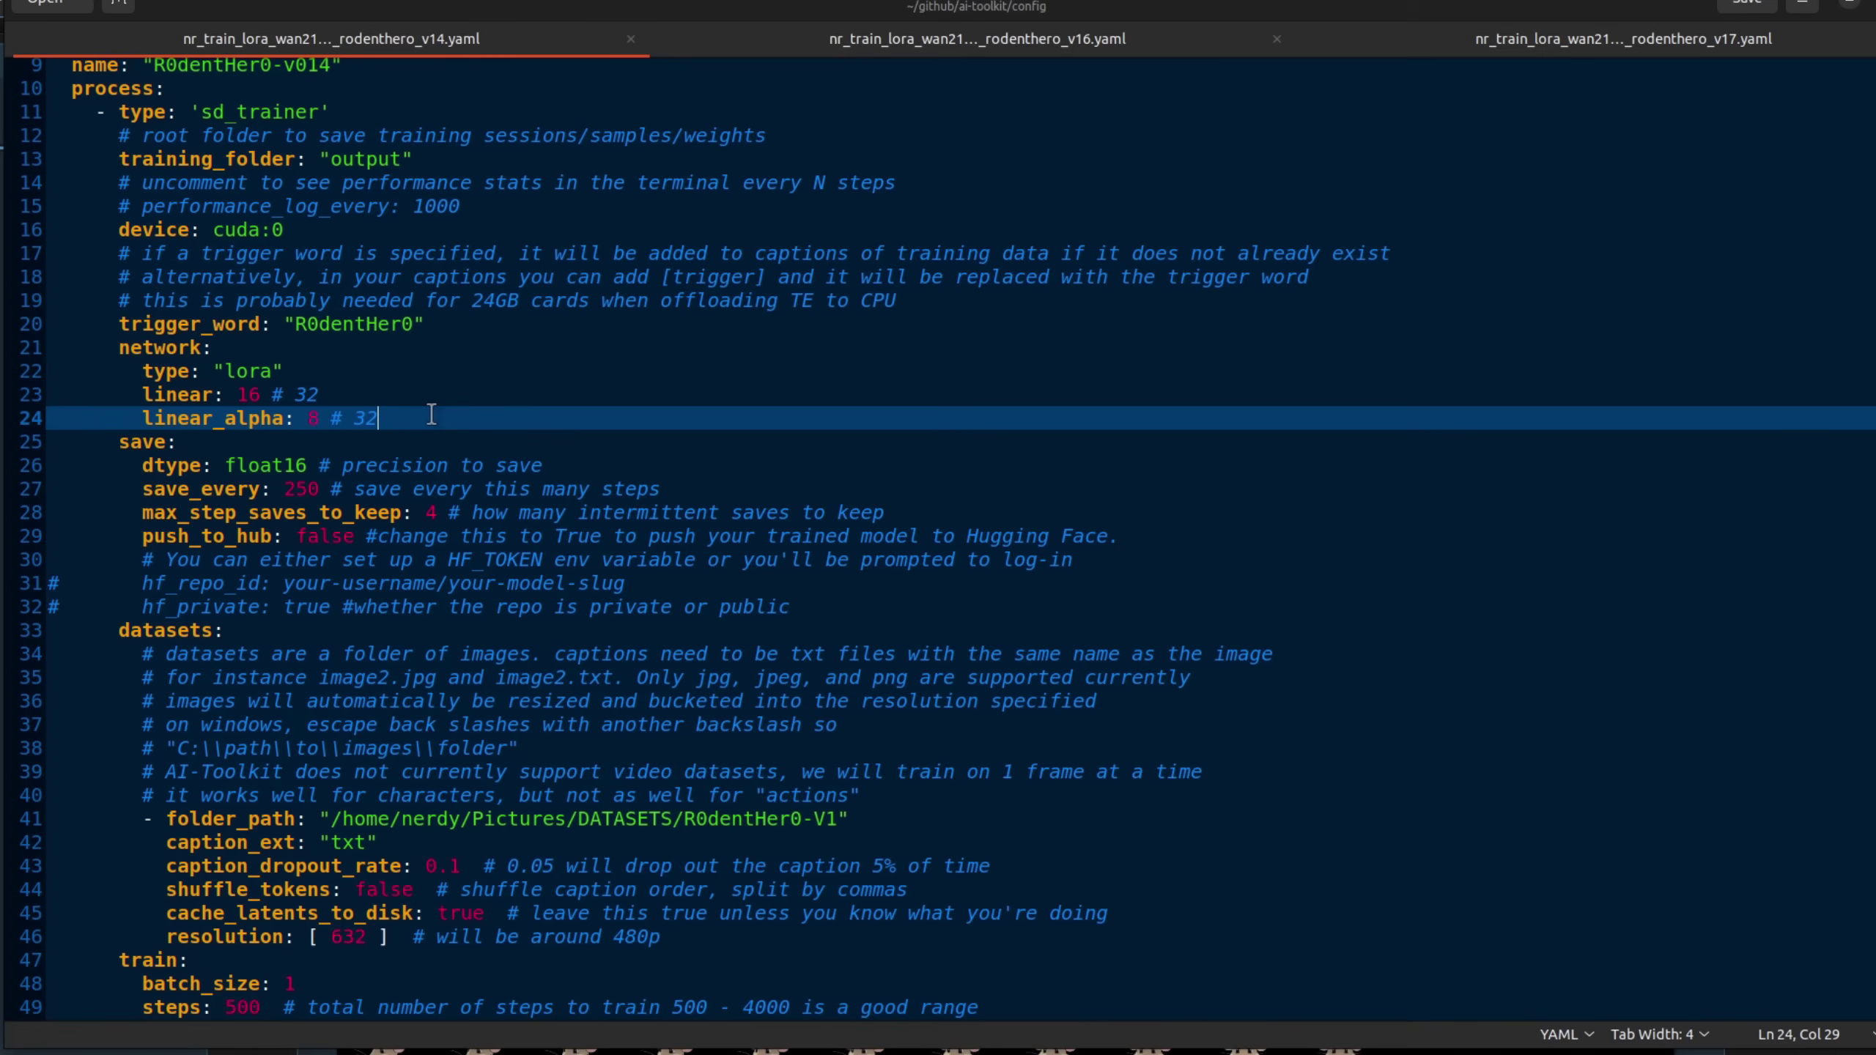
- Check caption_dropout_rate 0.1, learning rate 7e-5 and steps 500 in the training config
scroll(443, 444, down, 6)
click(484, 478)
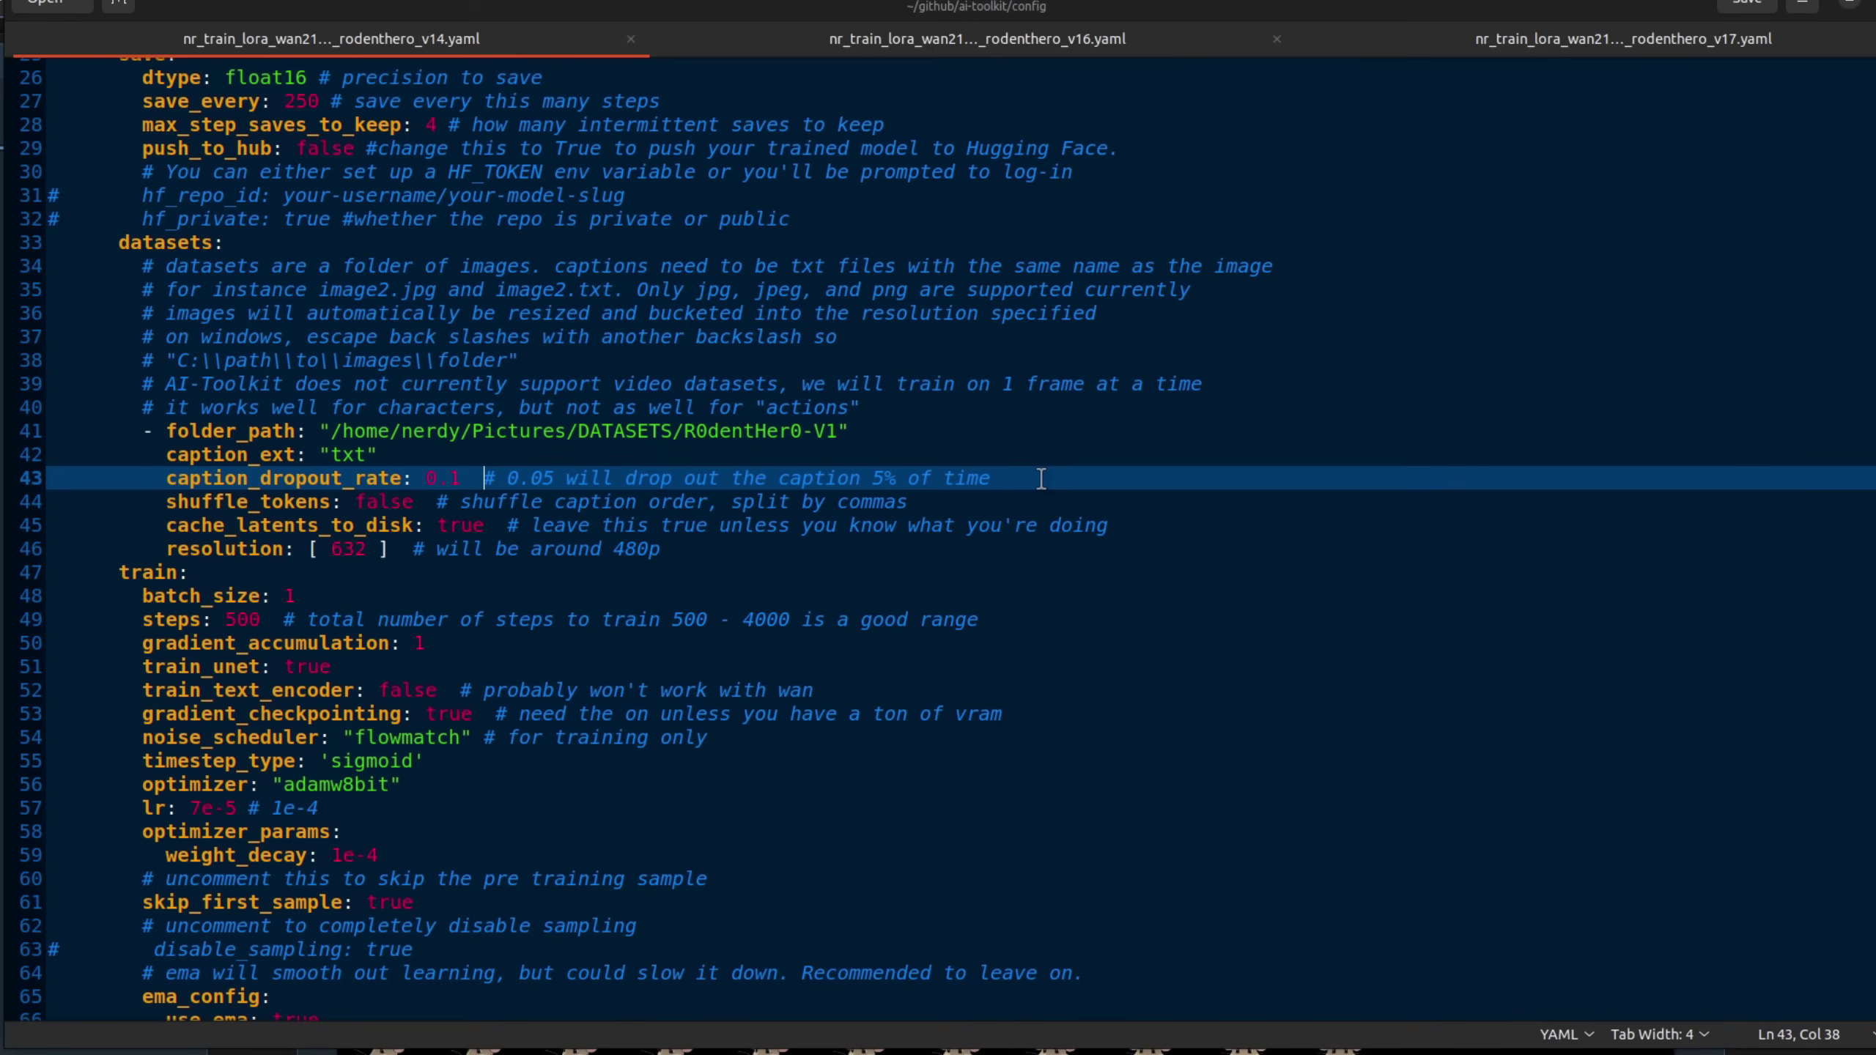
scroll(1041, 479, down, 4)
click(250, 518)
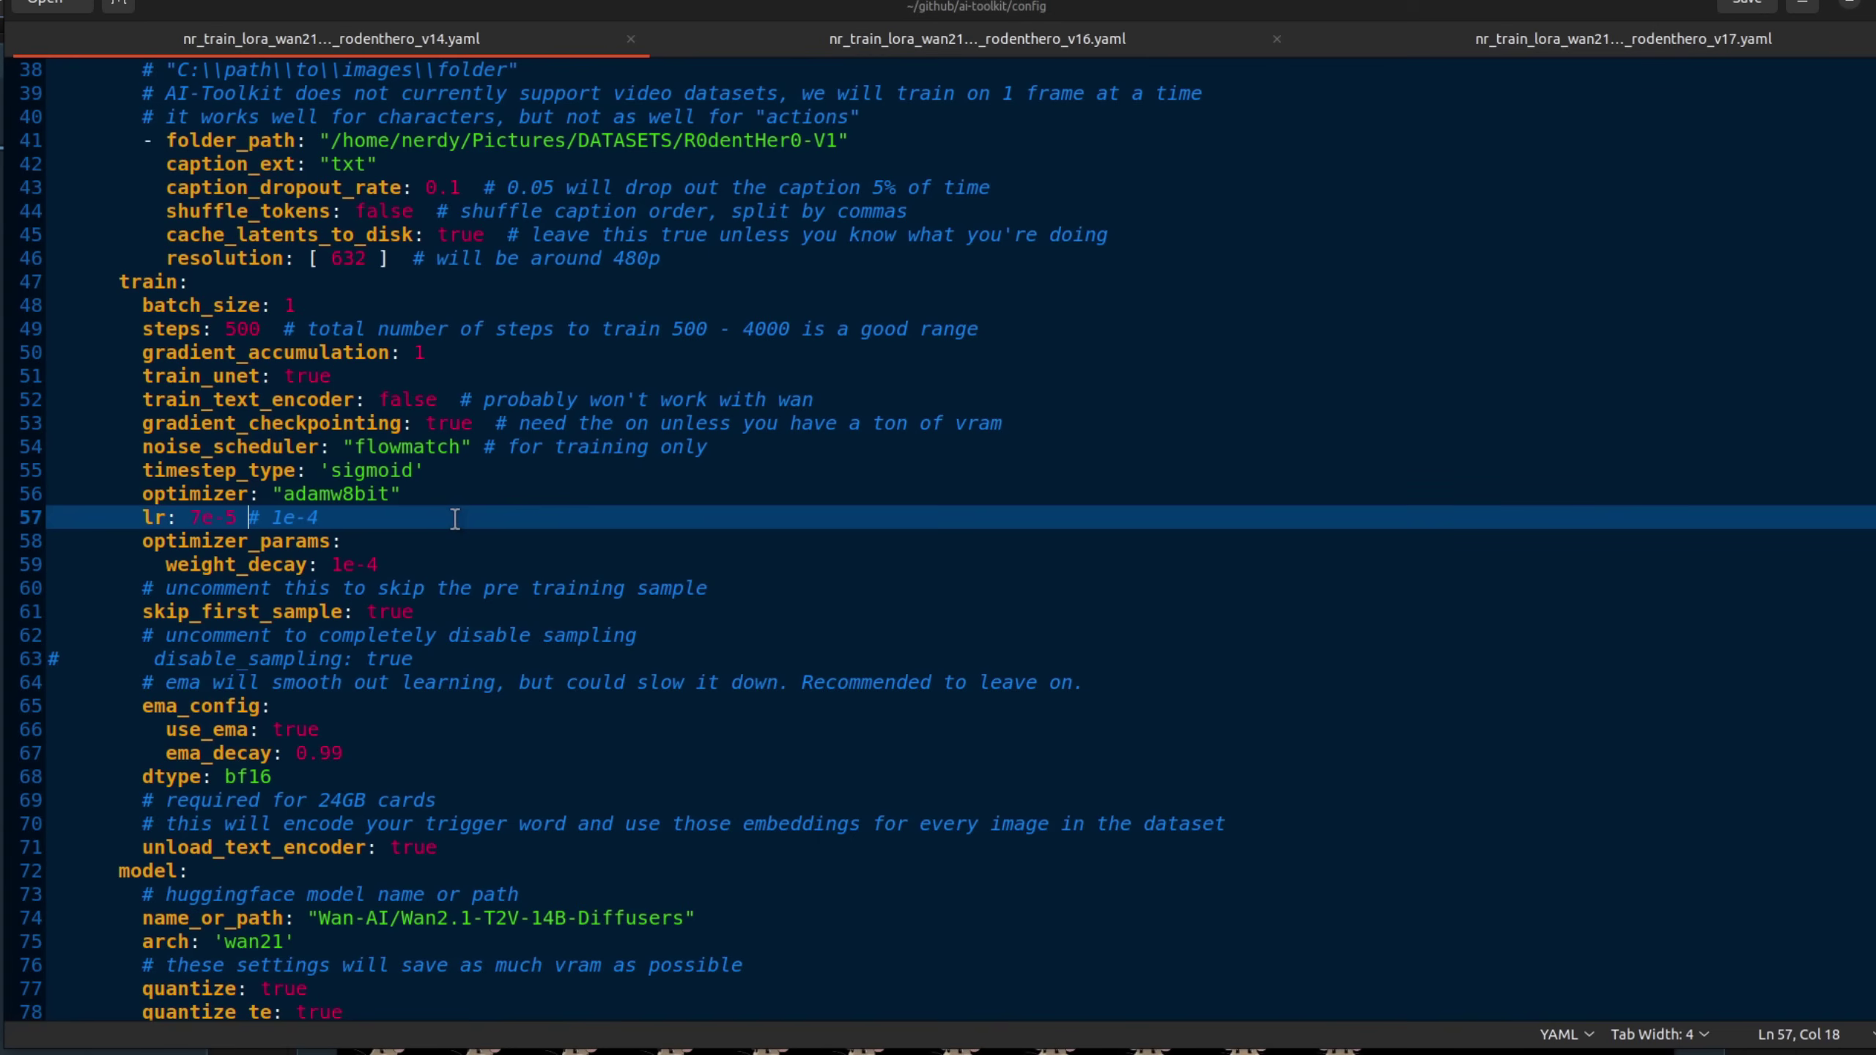
scroll(455, 519, up, 1)
click(1004, 435)
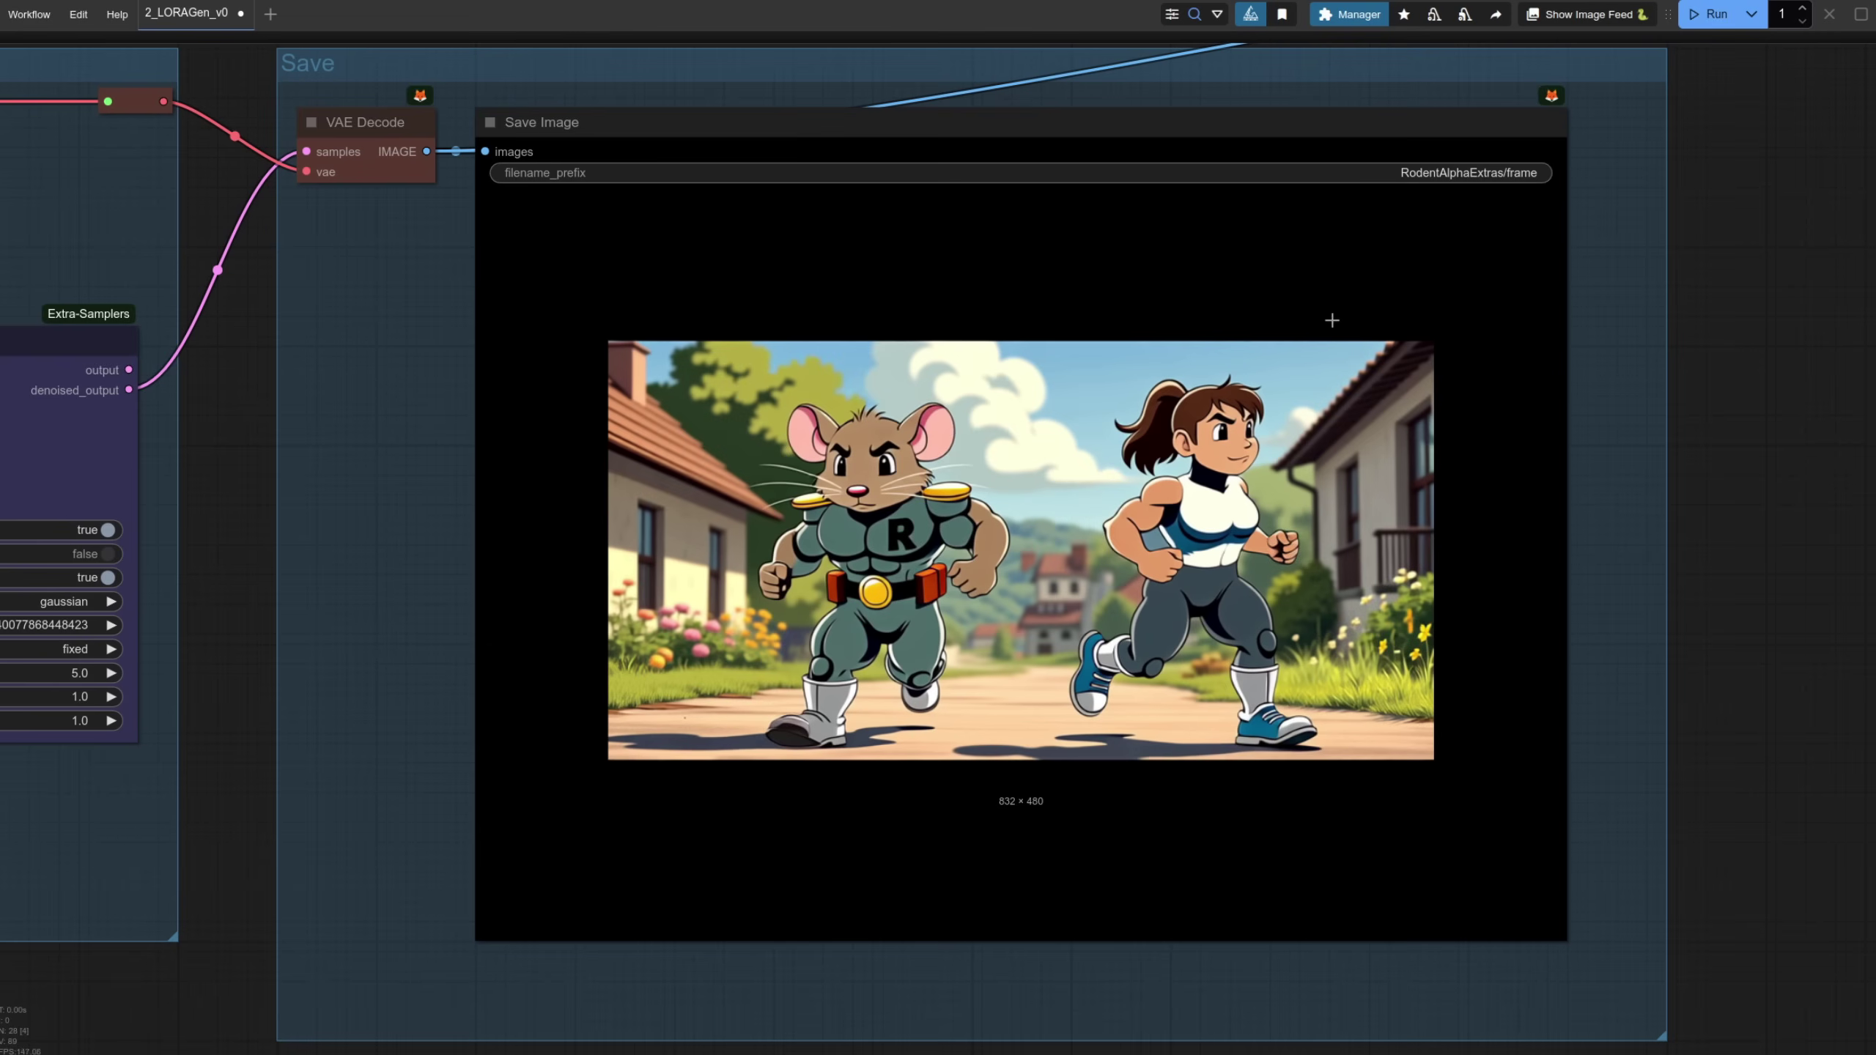
- Return the canvas view to the loaders and positive prompt area using the 1 key
key(1)
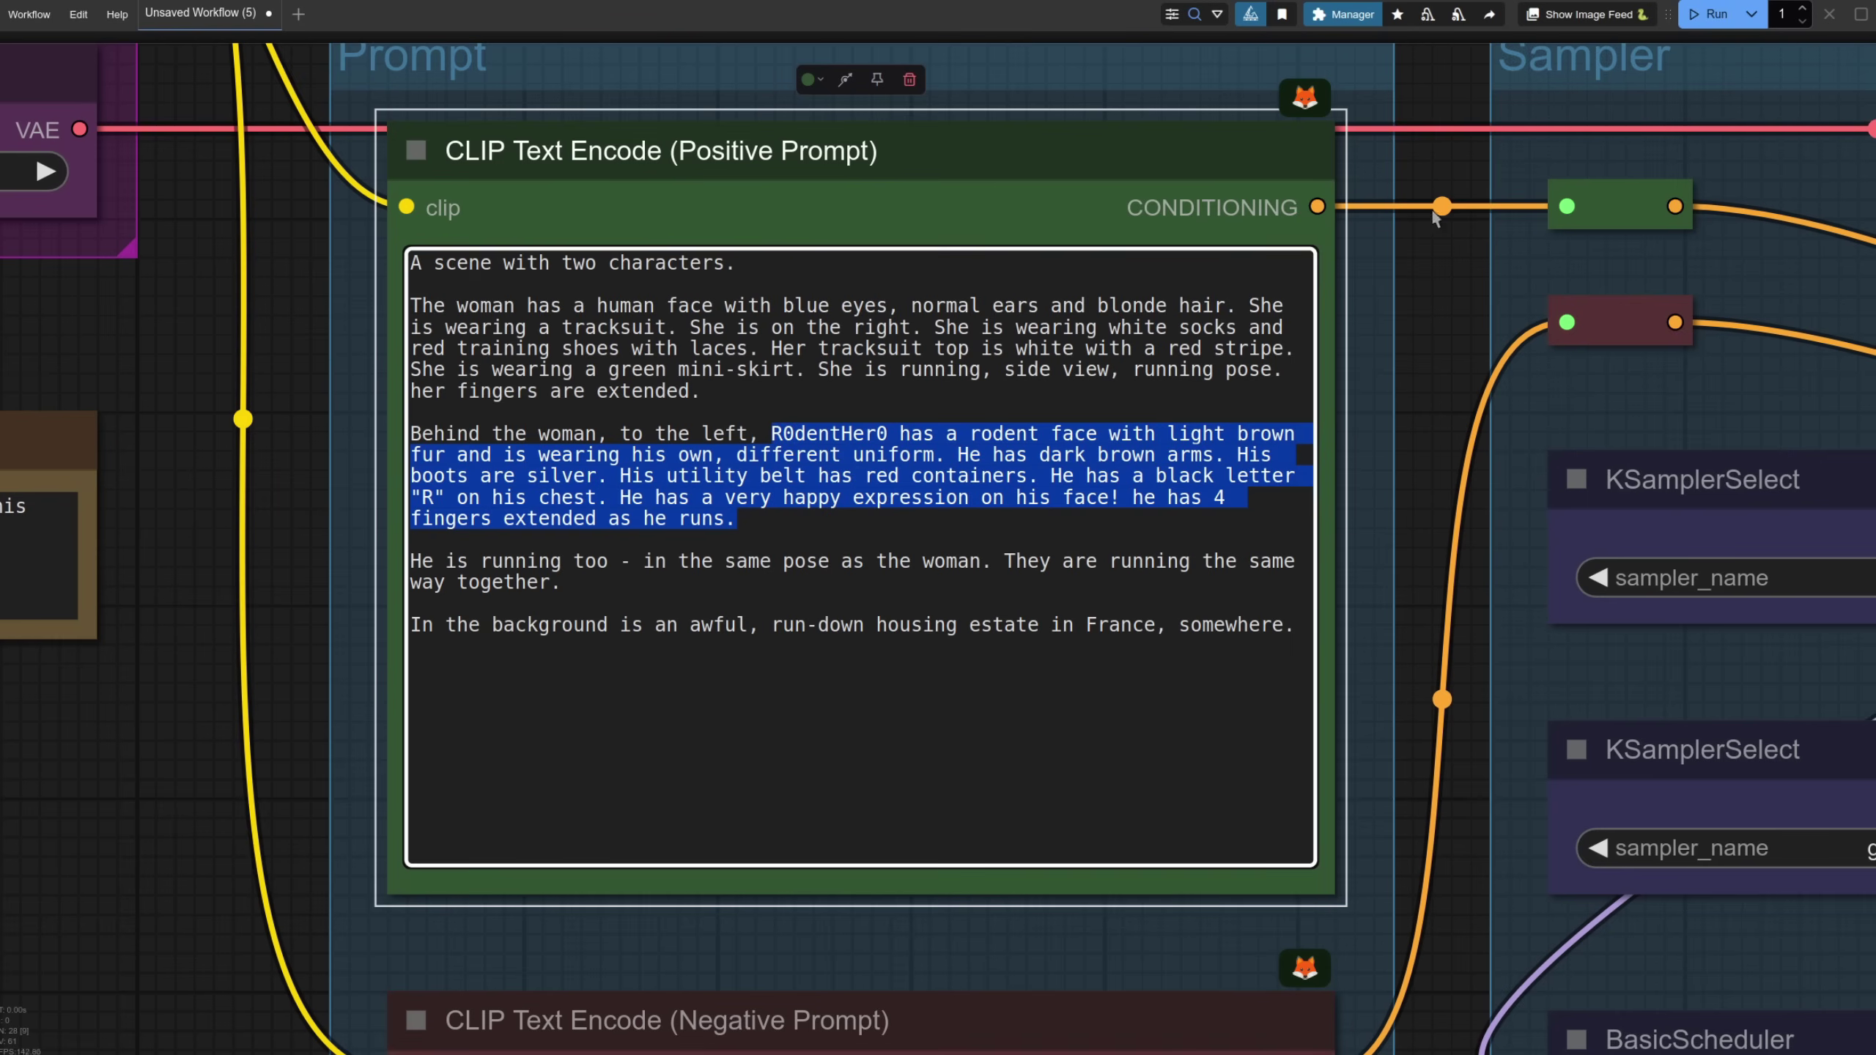
- Pan the canvas to the Model Mods group showing the ModelSamplingSD3 and LoRA loader nodes
drag(1440, 251, 1429, 977)
drag(1334, 625, 342, 639)
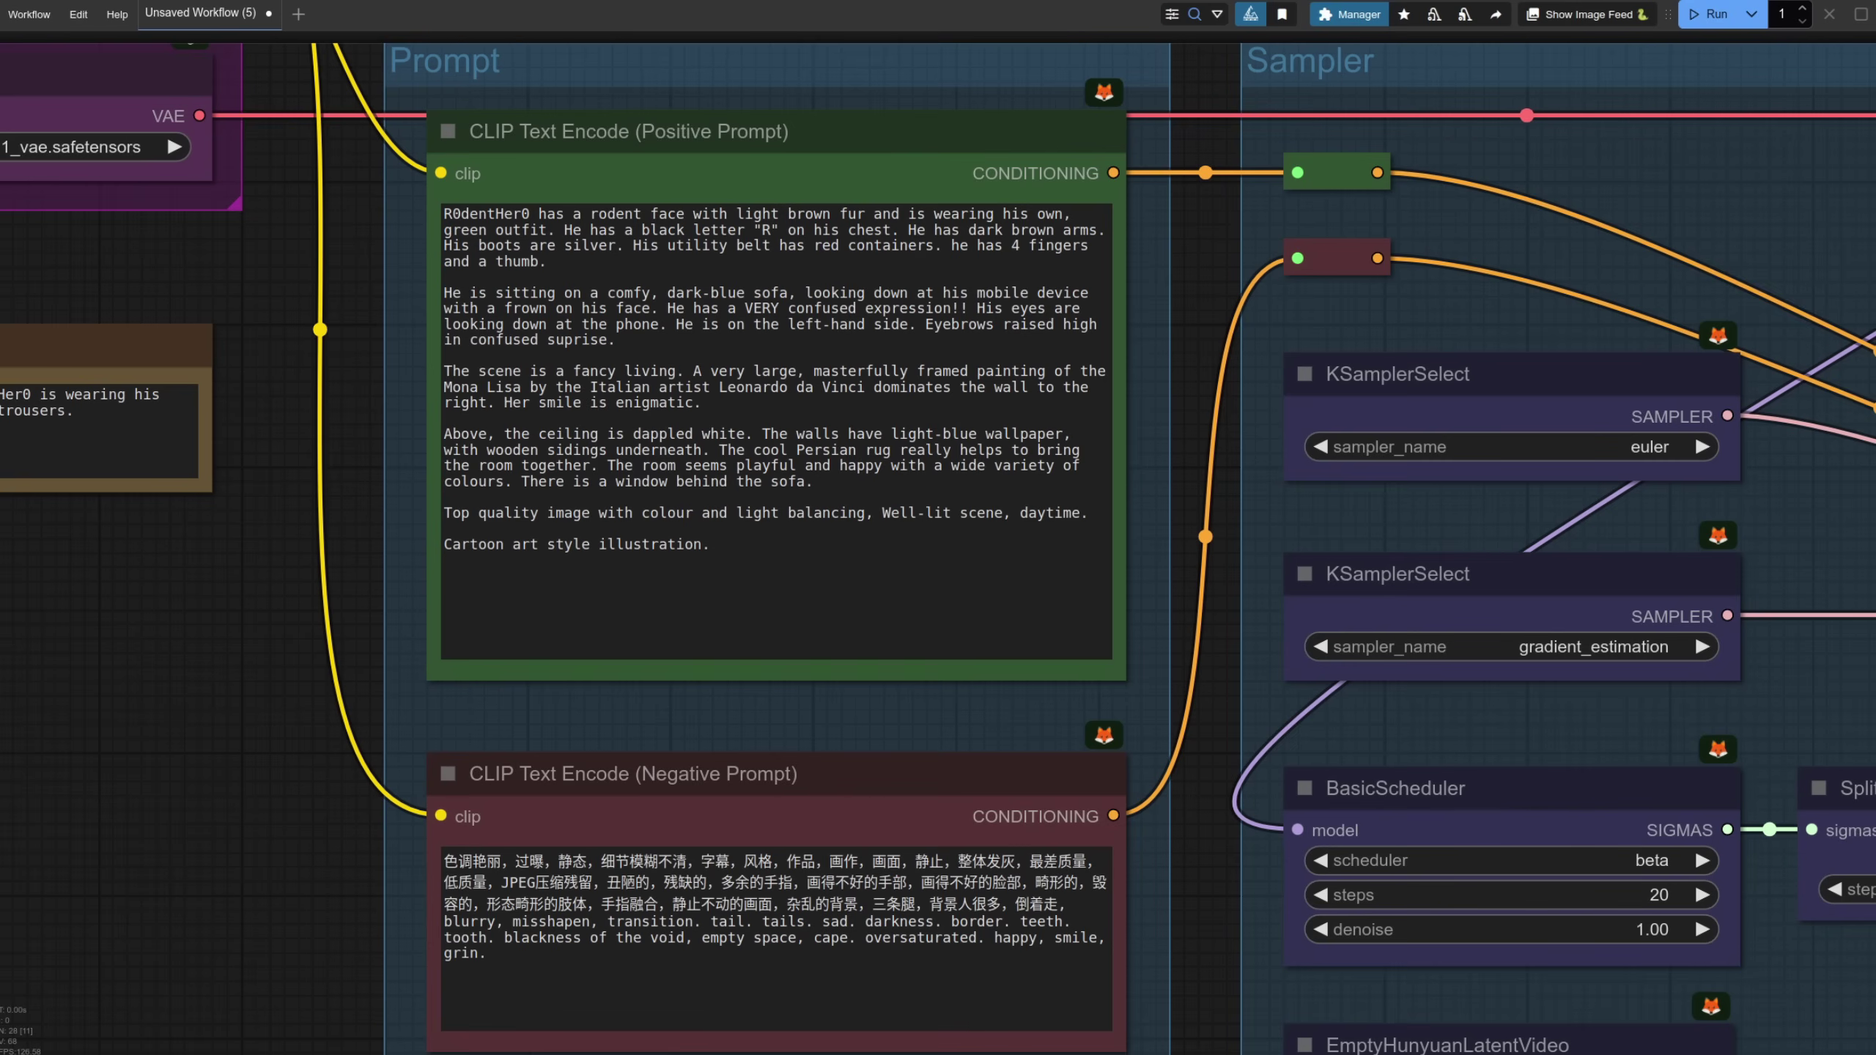
- Select the Mona Lisa painting sentence in the positive prompt
drag(693, 372, 725, 407)
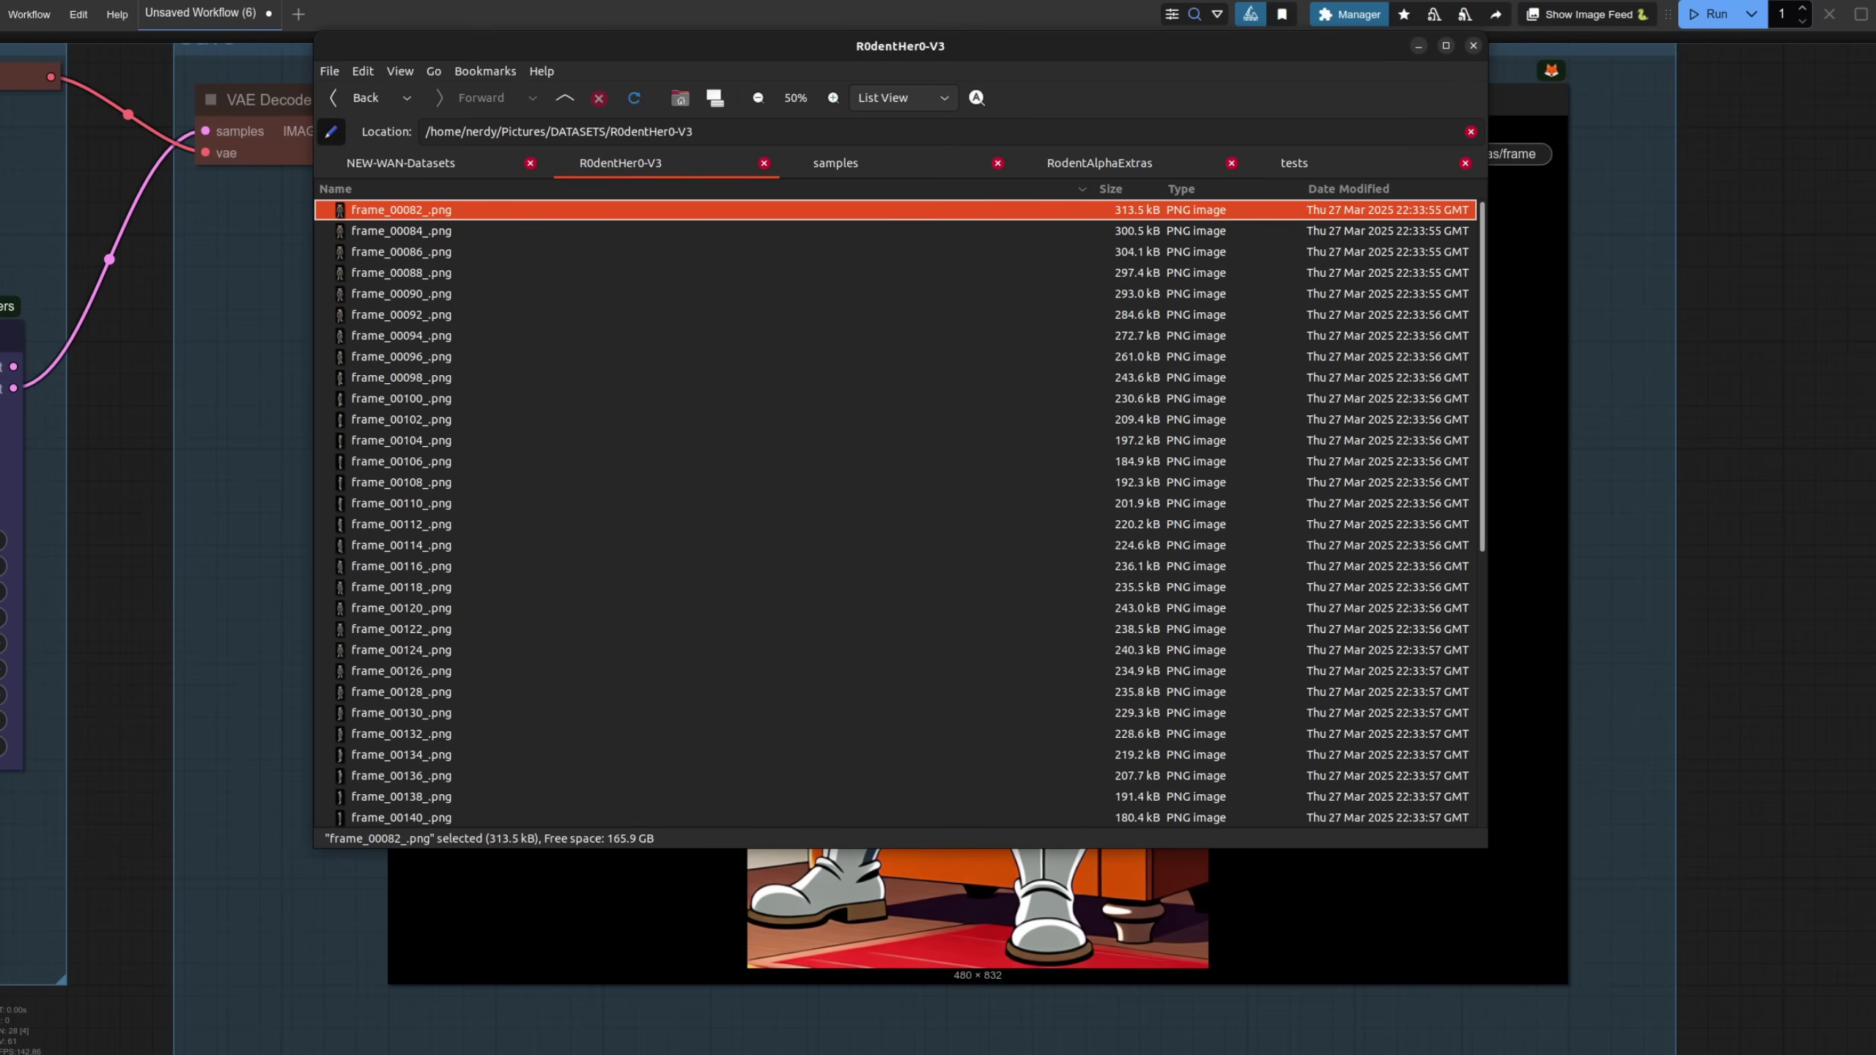
- Open the first R0dentHer0-V3 frame and step through the plain character pose images
key(Return)
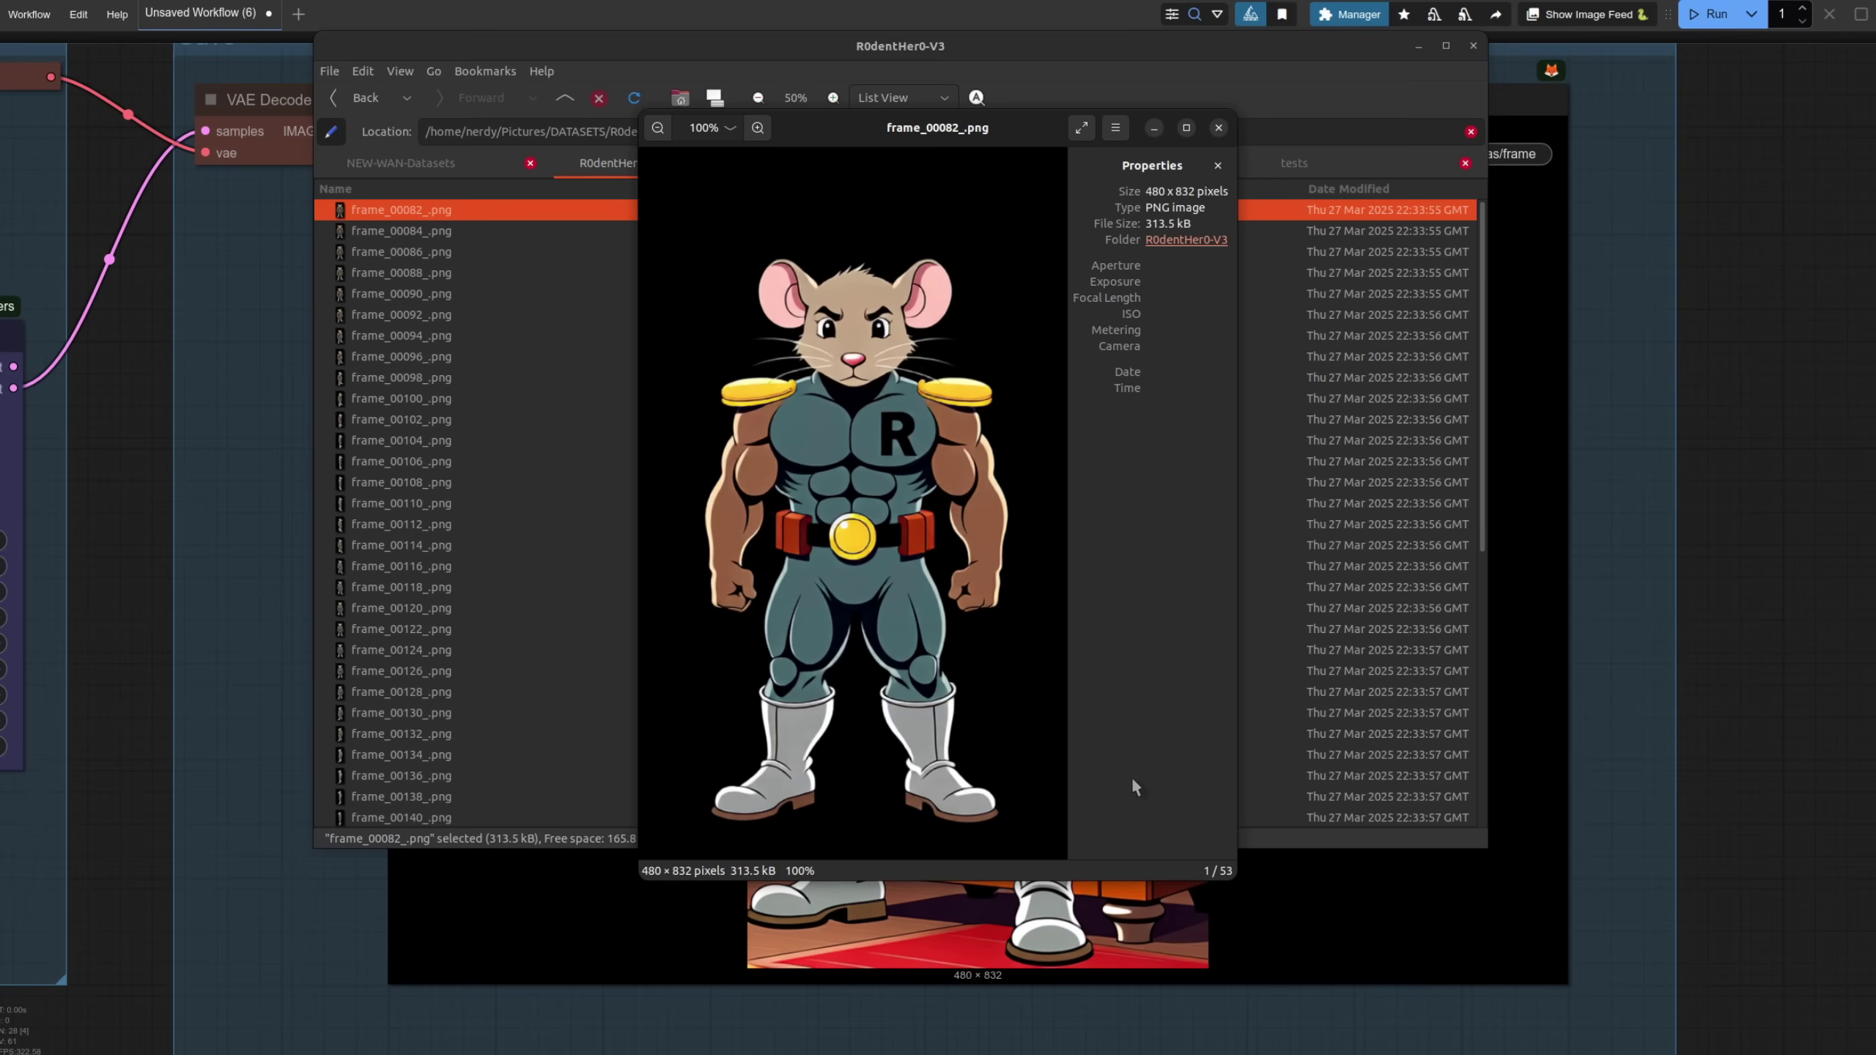
key(Right)
key(Right)
key(Right)
key(Right)
key(Right)
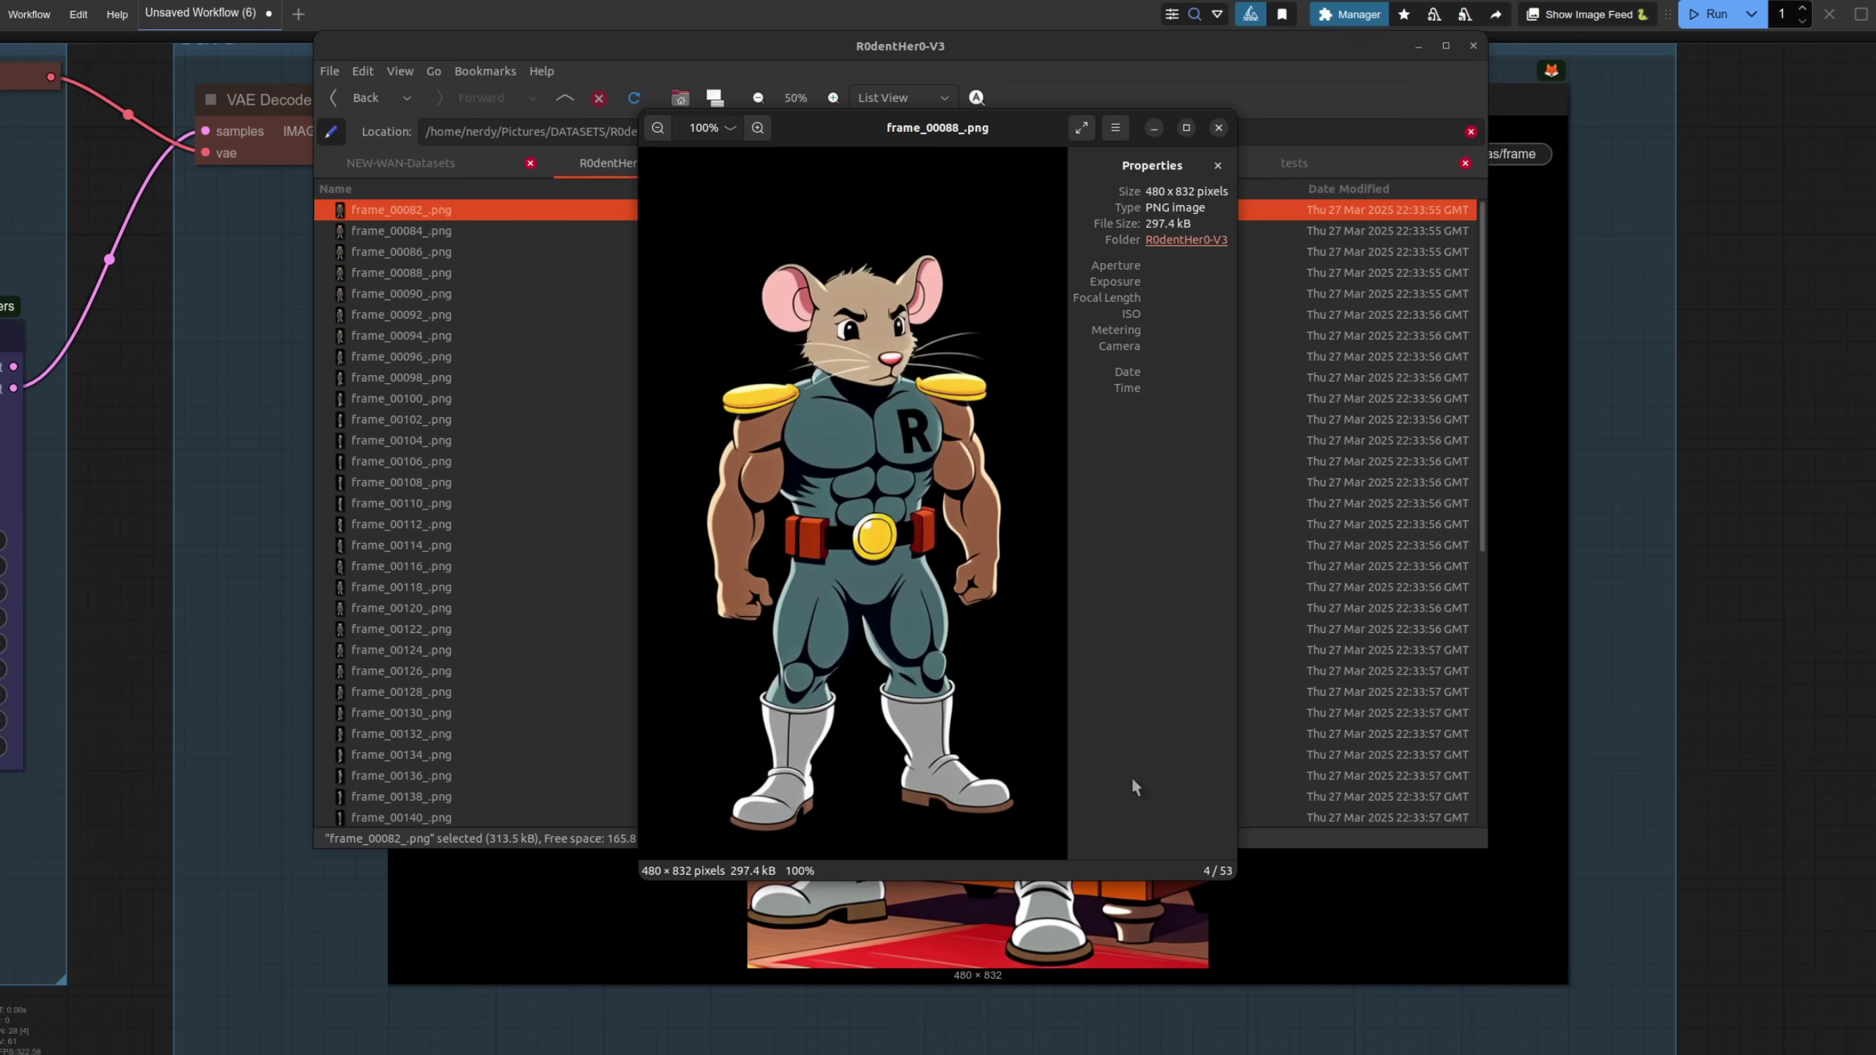
key(Right)
key(Right)
key(Right)
key(Right)
key(Right)
key(Right)
key(Right)
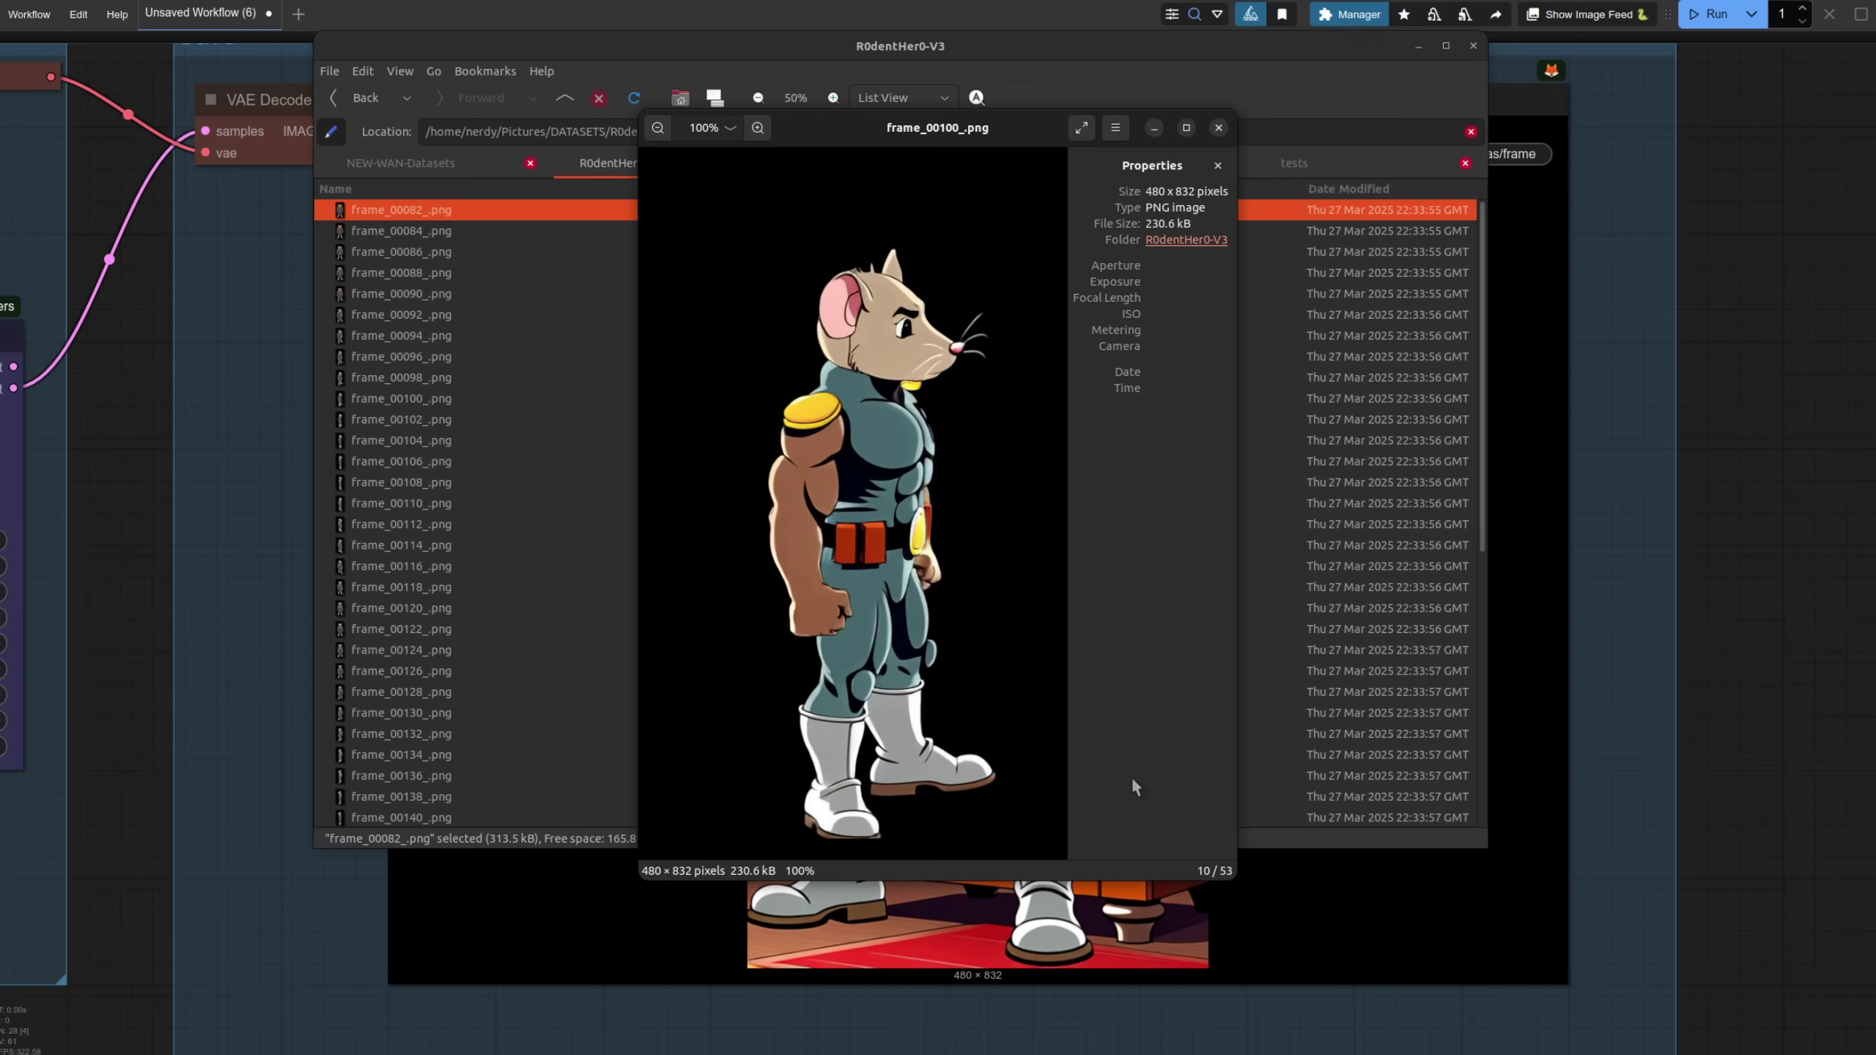
key(Right)
key(Right)
key(Right)
key(Right)
key(Right)
key(Right)
key(Right)
key(Right)
key(Right)
key(Right)
key(Right)
key(Right)
key(Right)
key(Right)
key(Right)
key(Right)
key(Right)
key(Right)
key(Right)
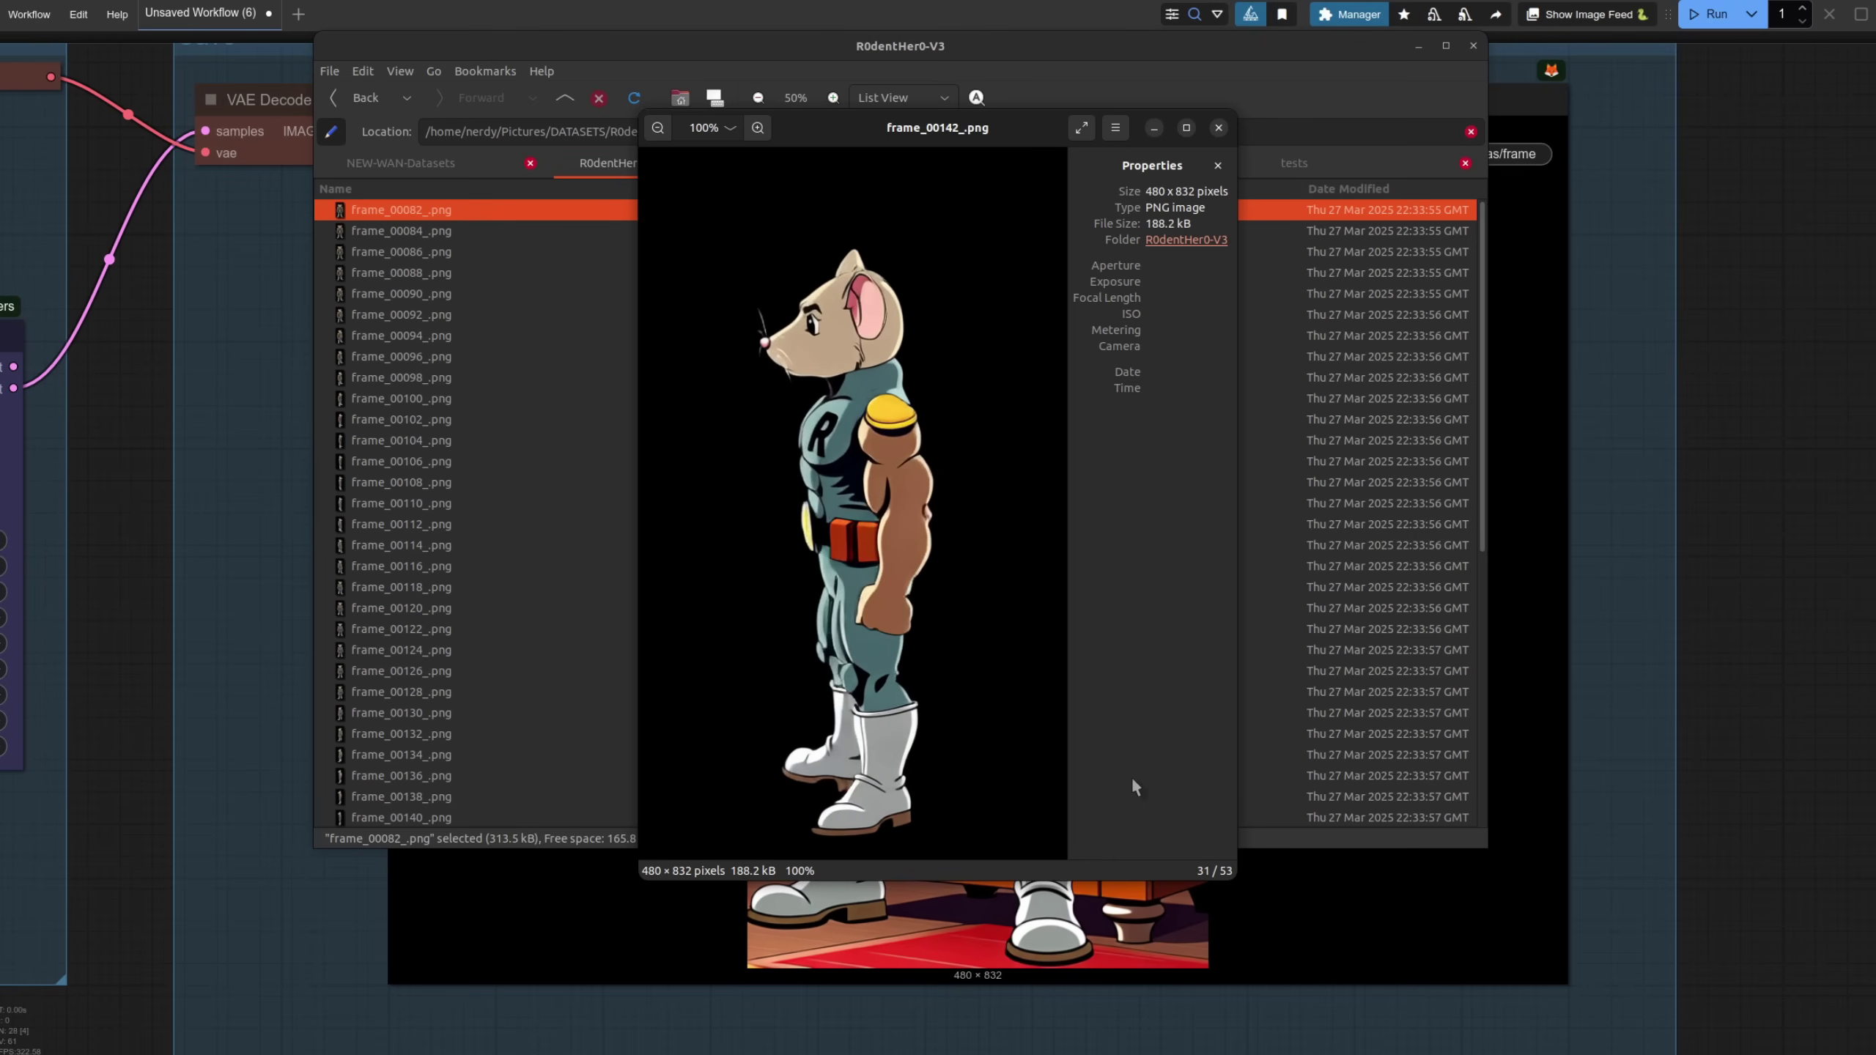
key(Right)
key(Right)
key(Right)
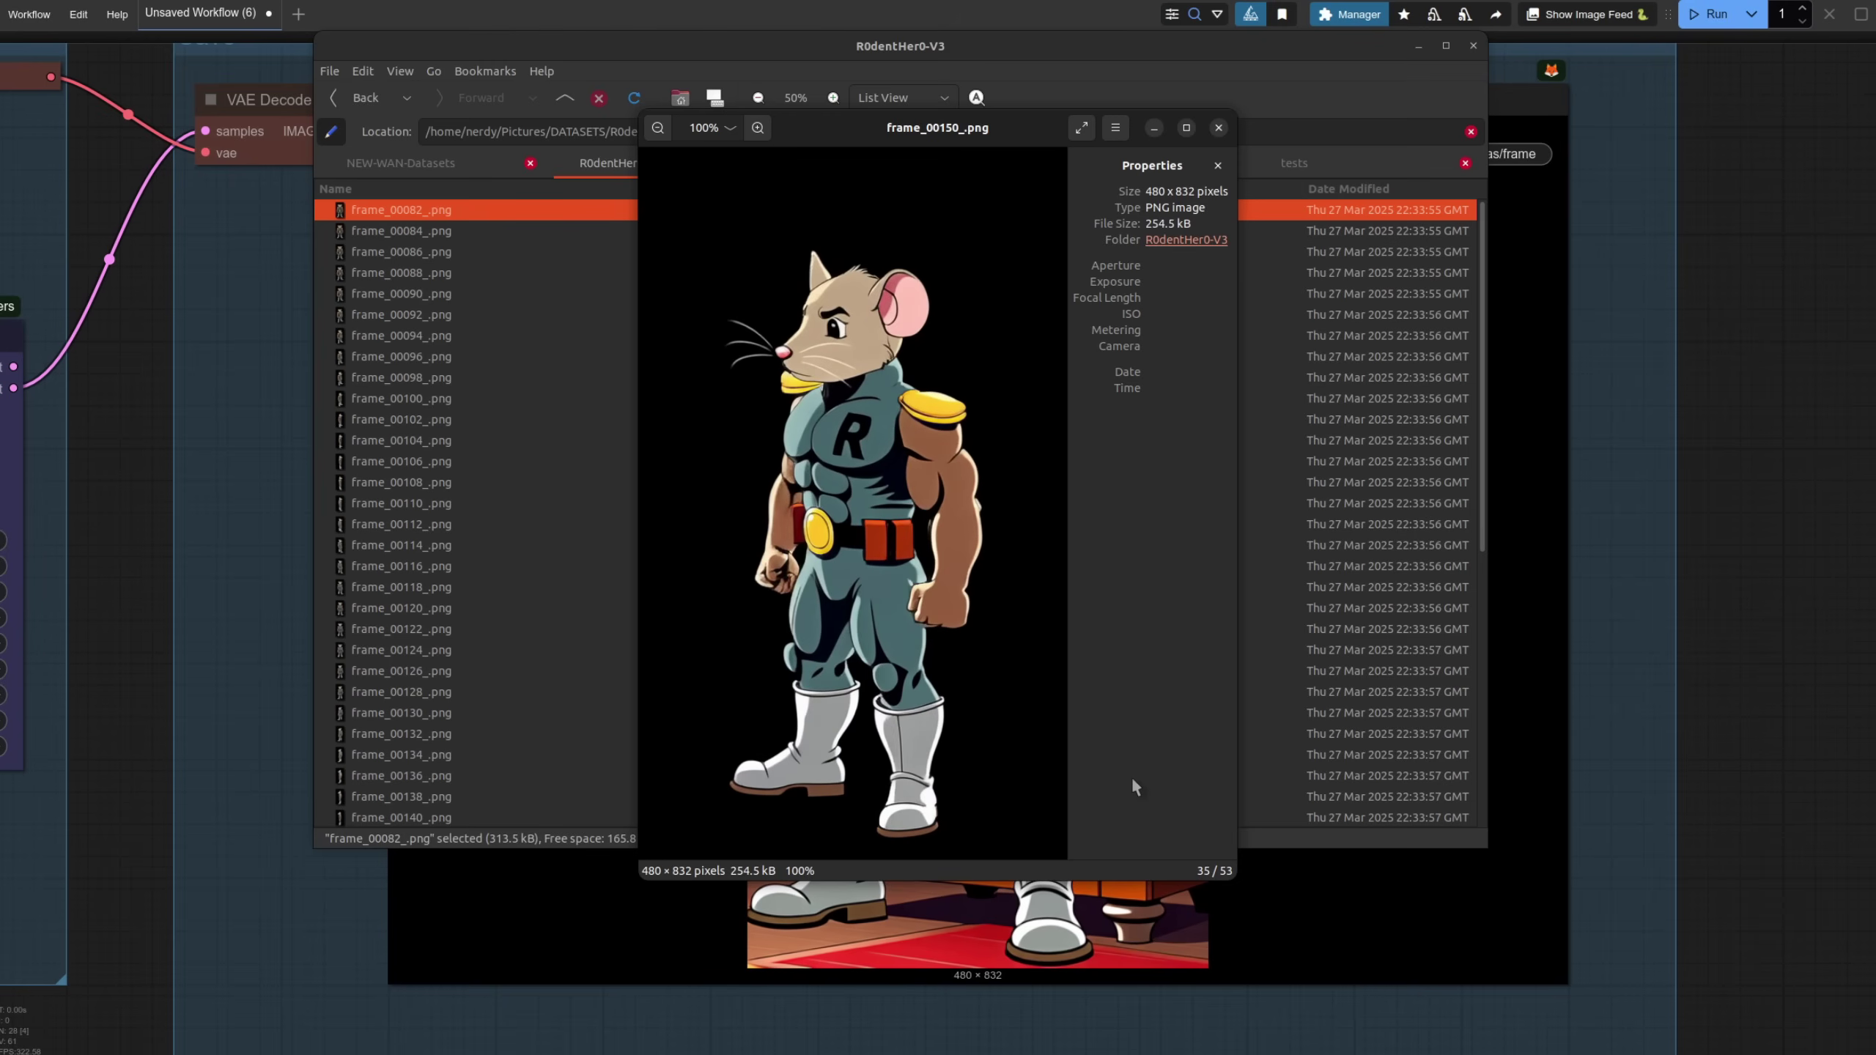
key(Right)
key(Right)
key(Right)
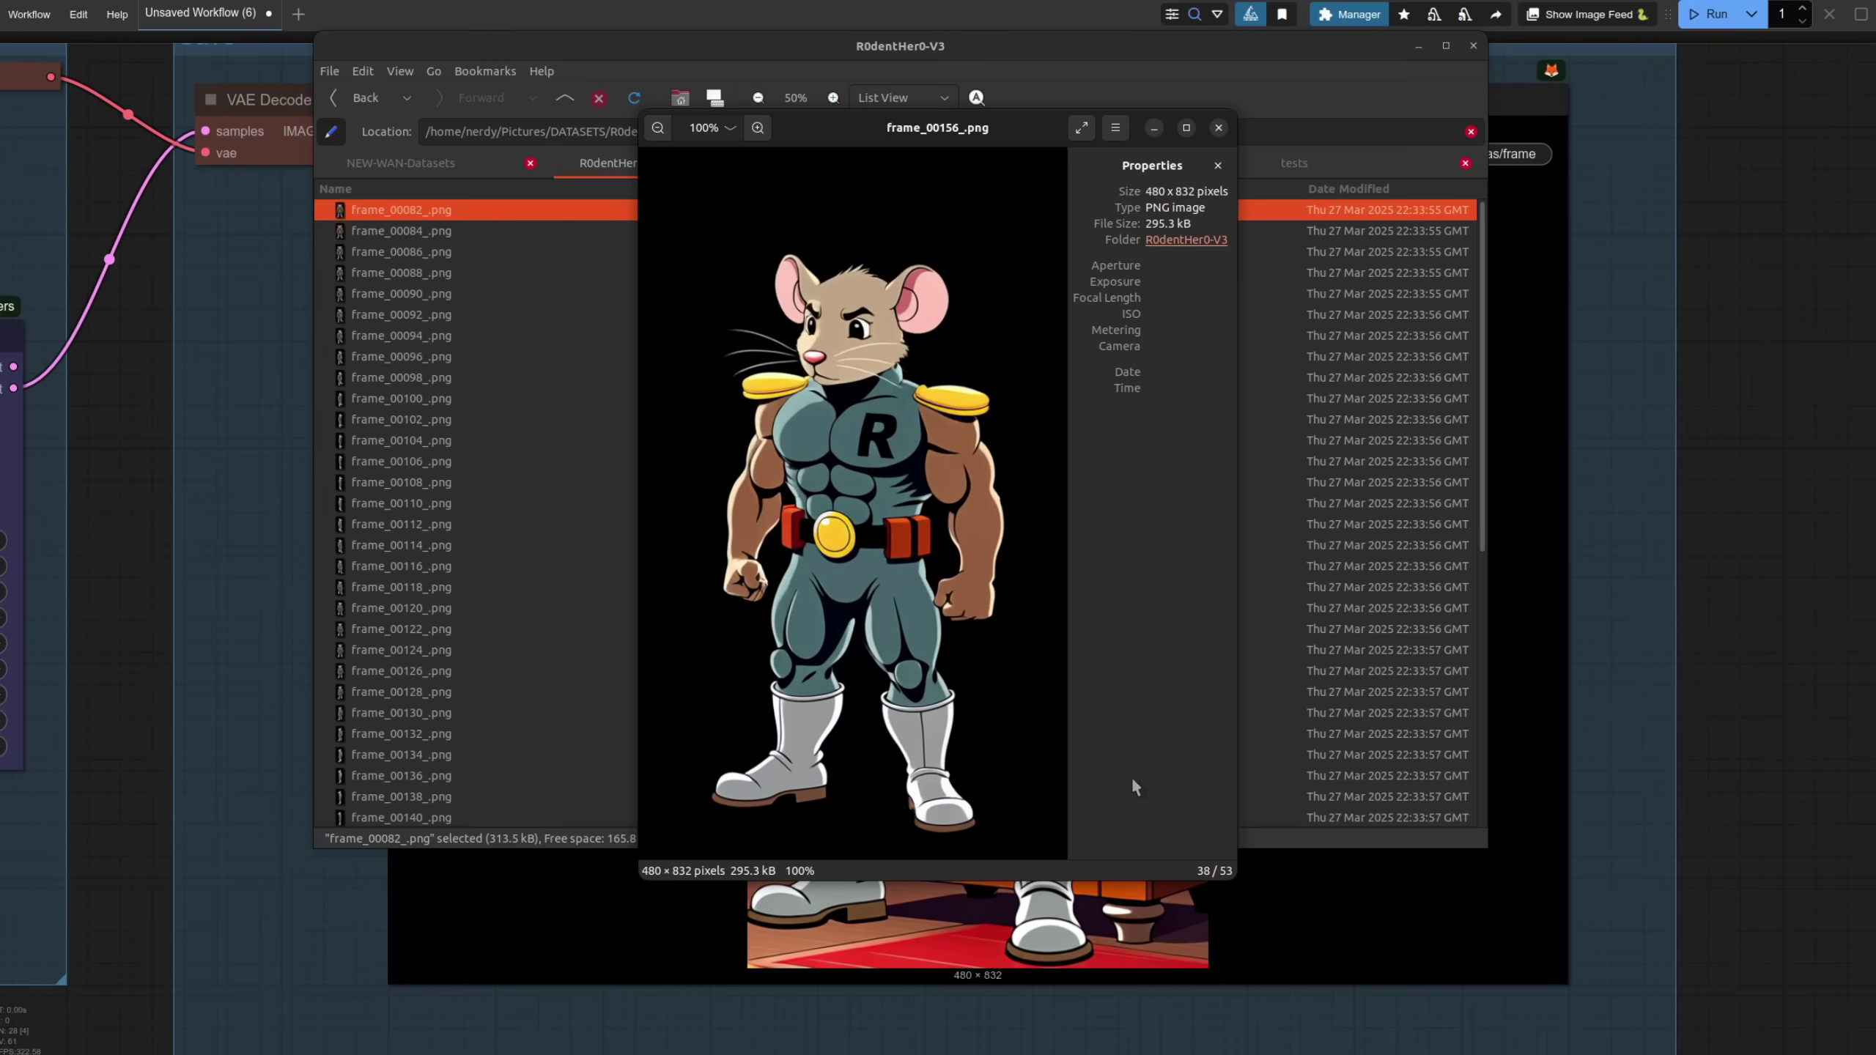
- Step through the new full-scene dataset images, then switch to the v16 training config
key(Right)
key(Right)
key(Right)
key(Right)
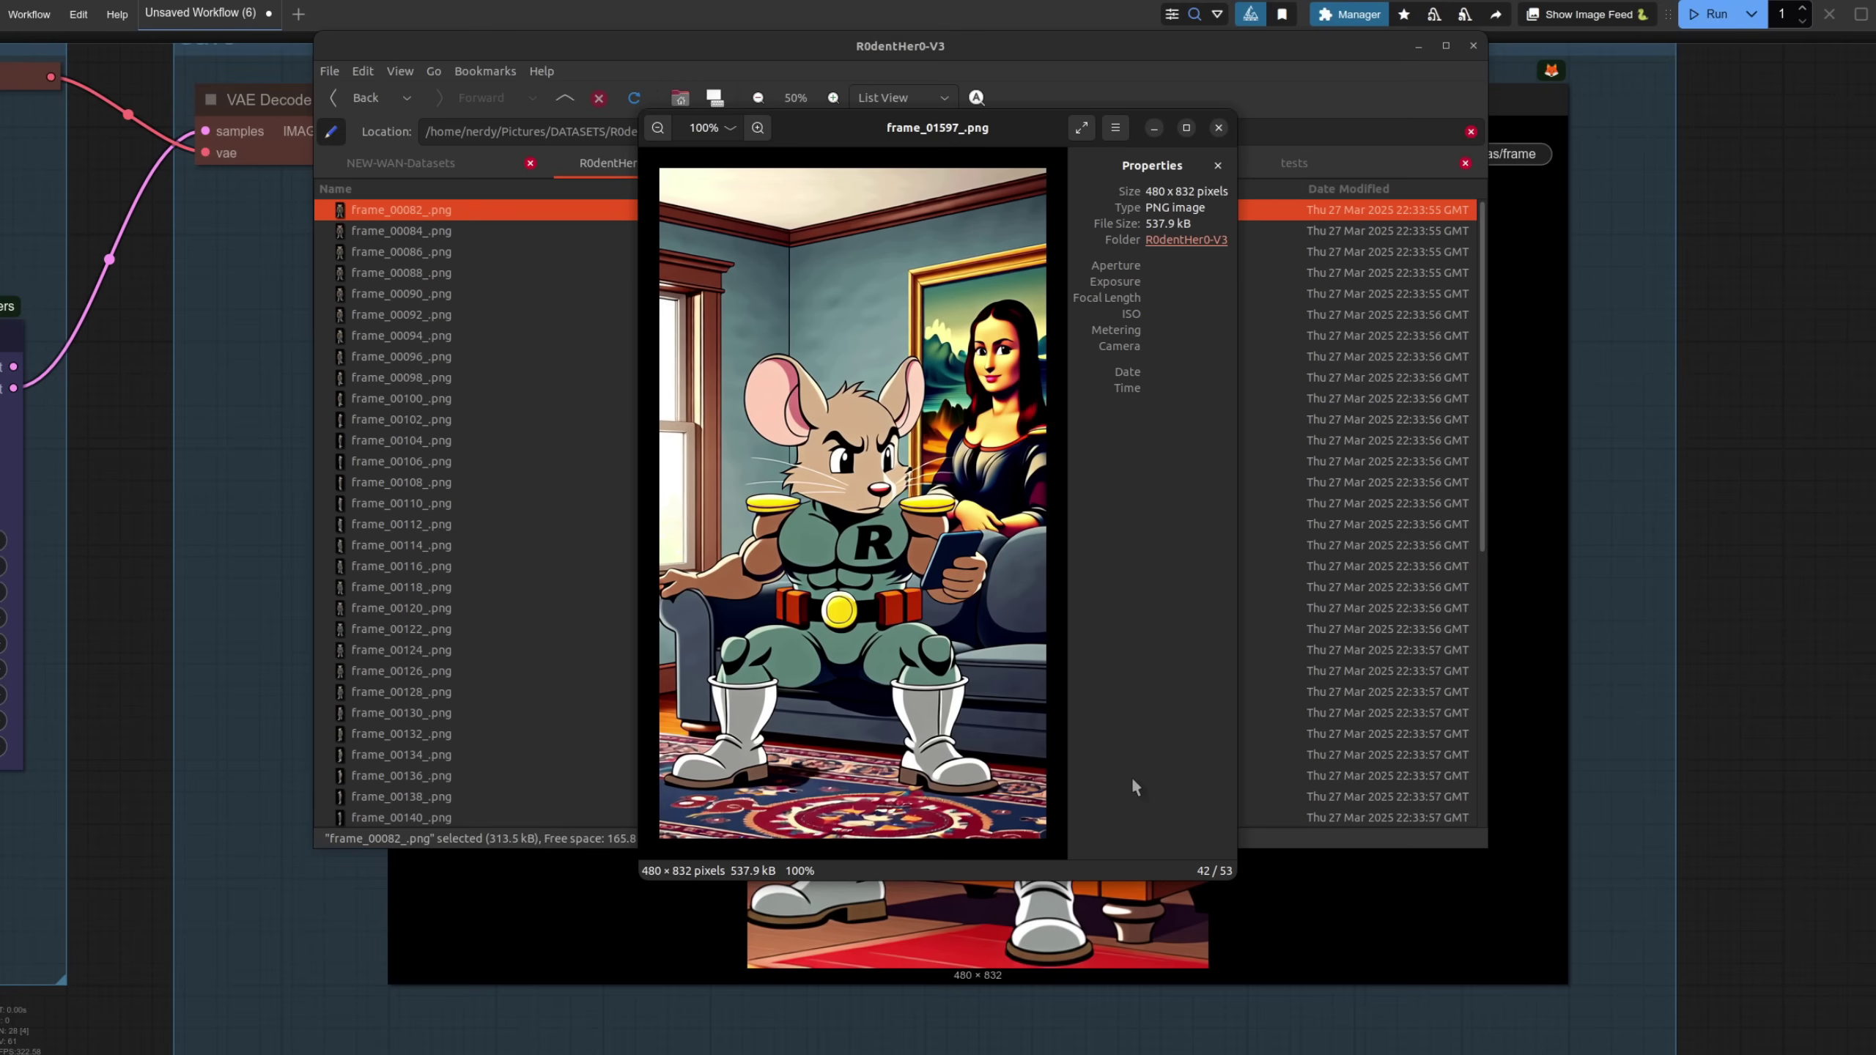
key(Right)
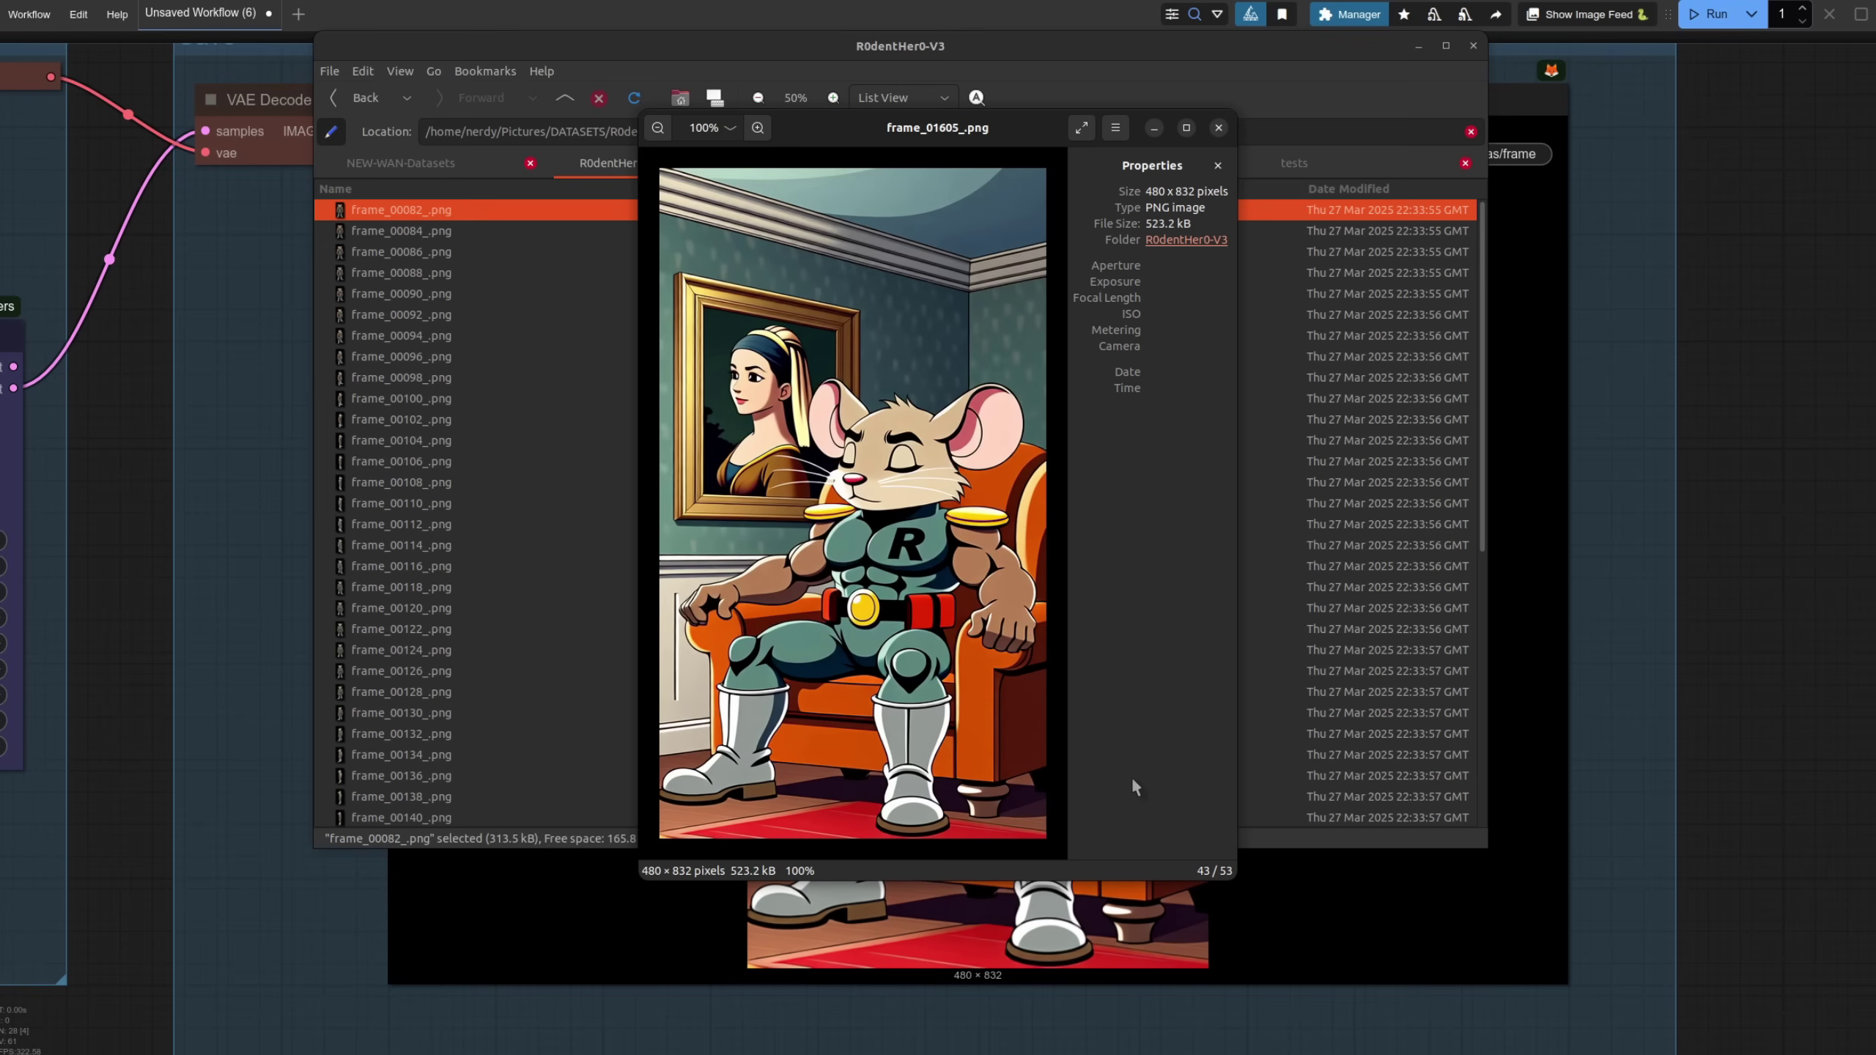
key(Right)
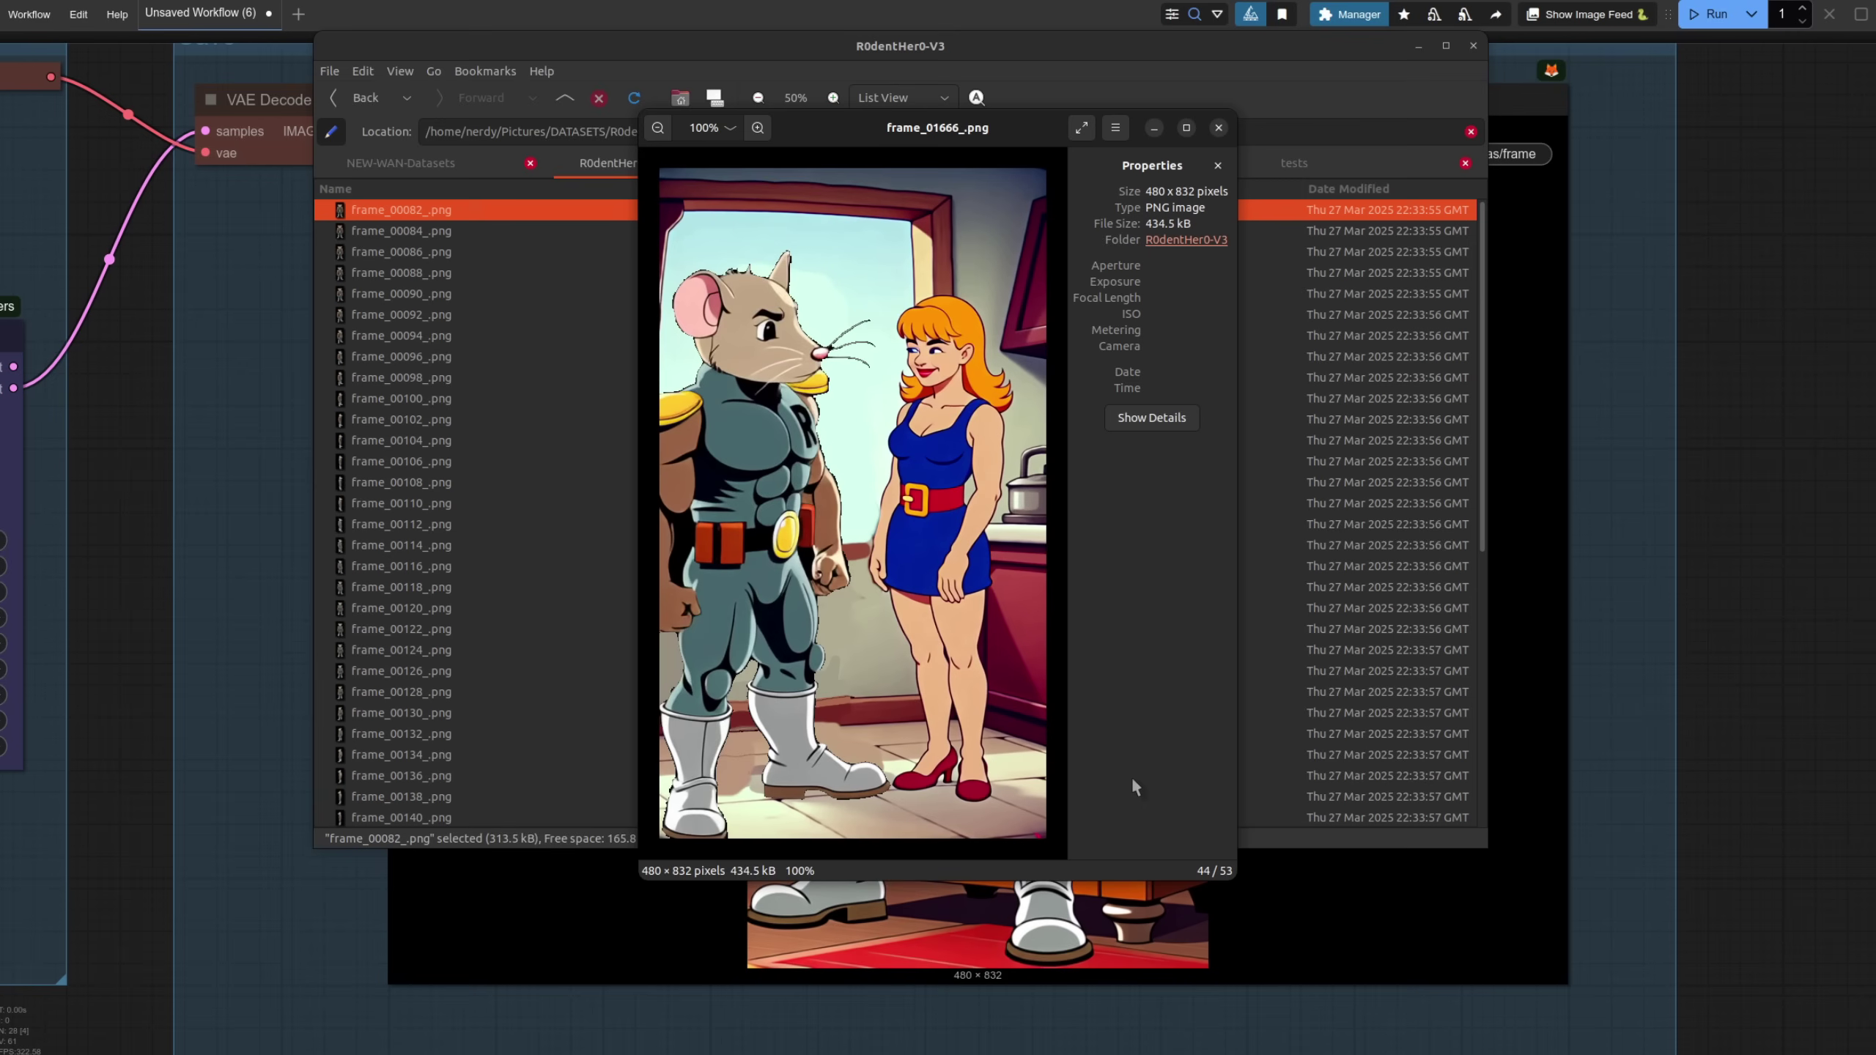
key(Right)
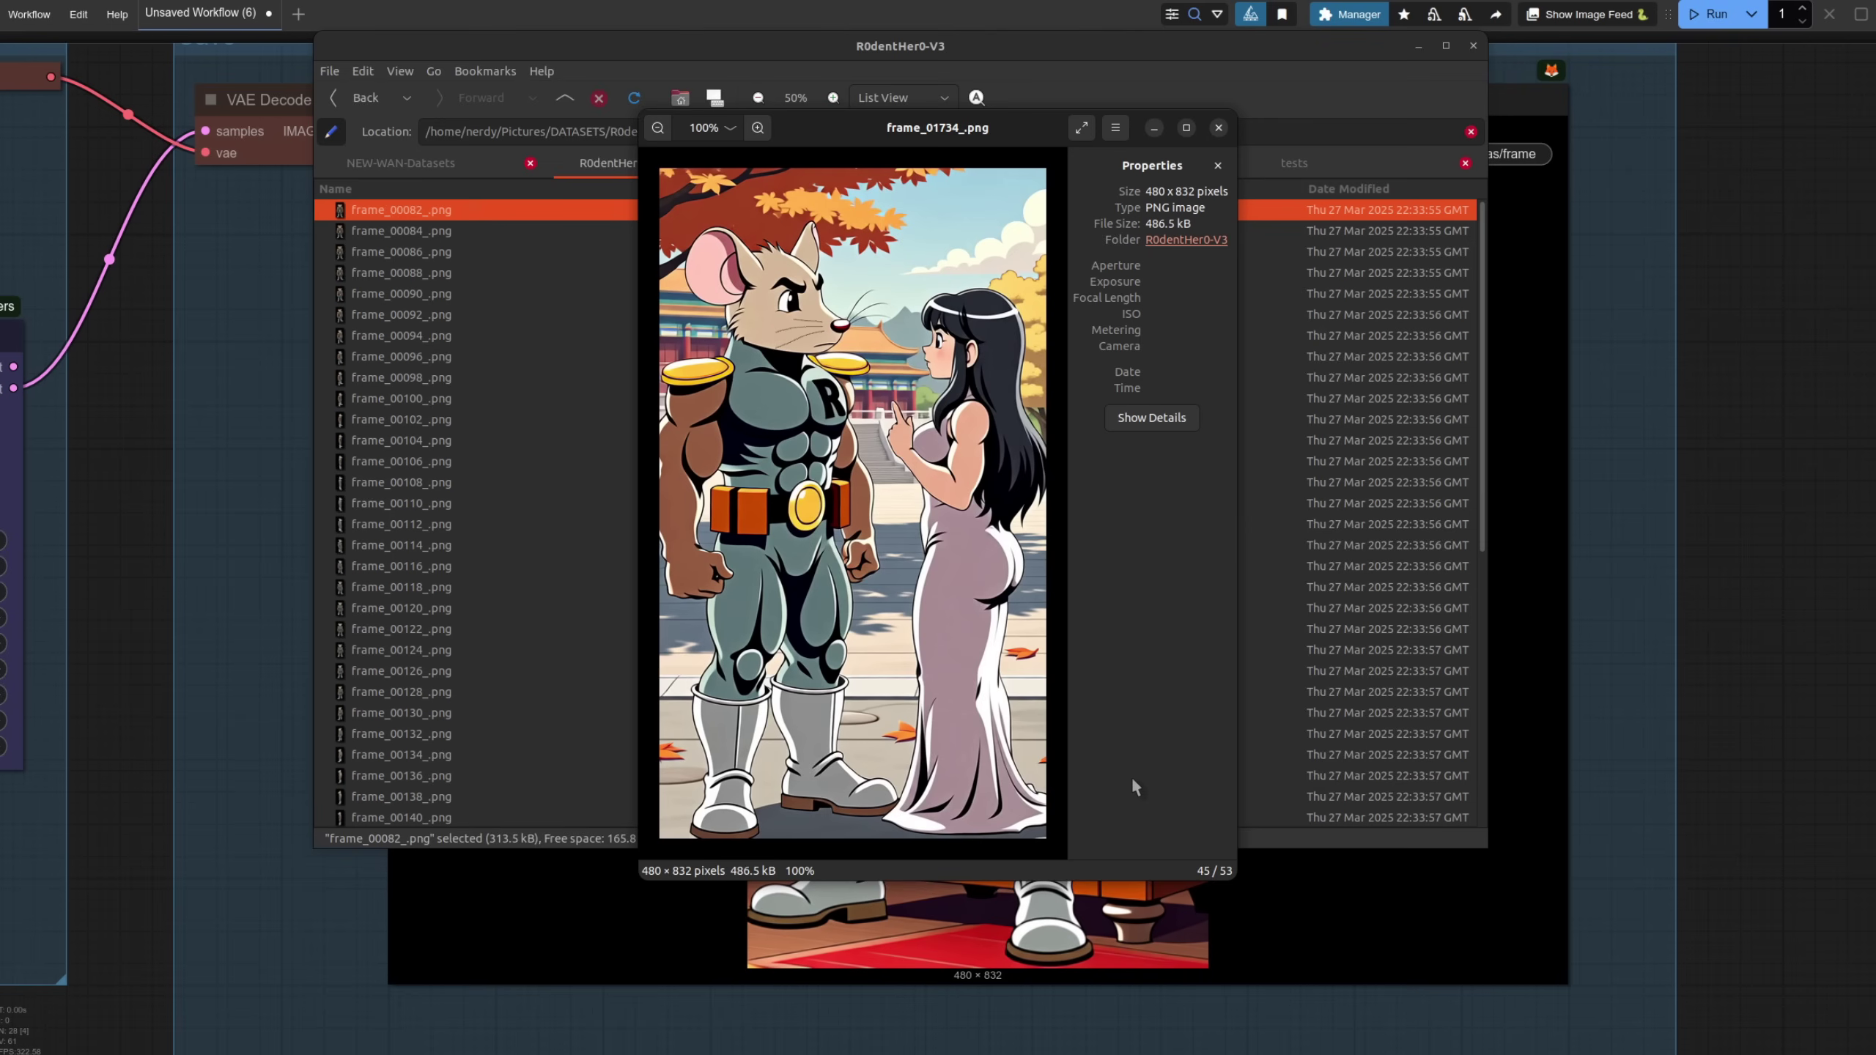
key(Right)
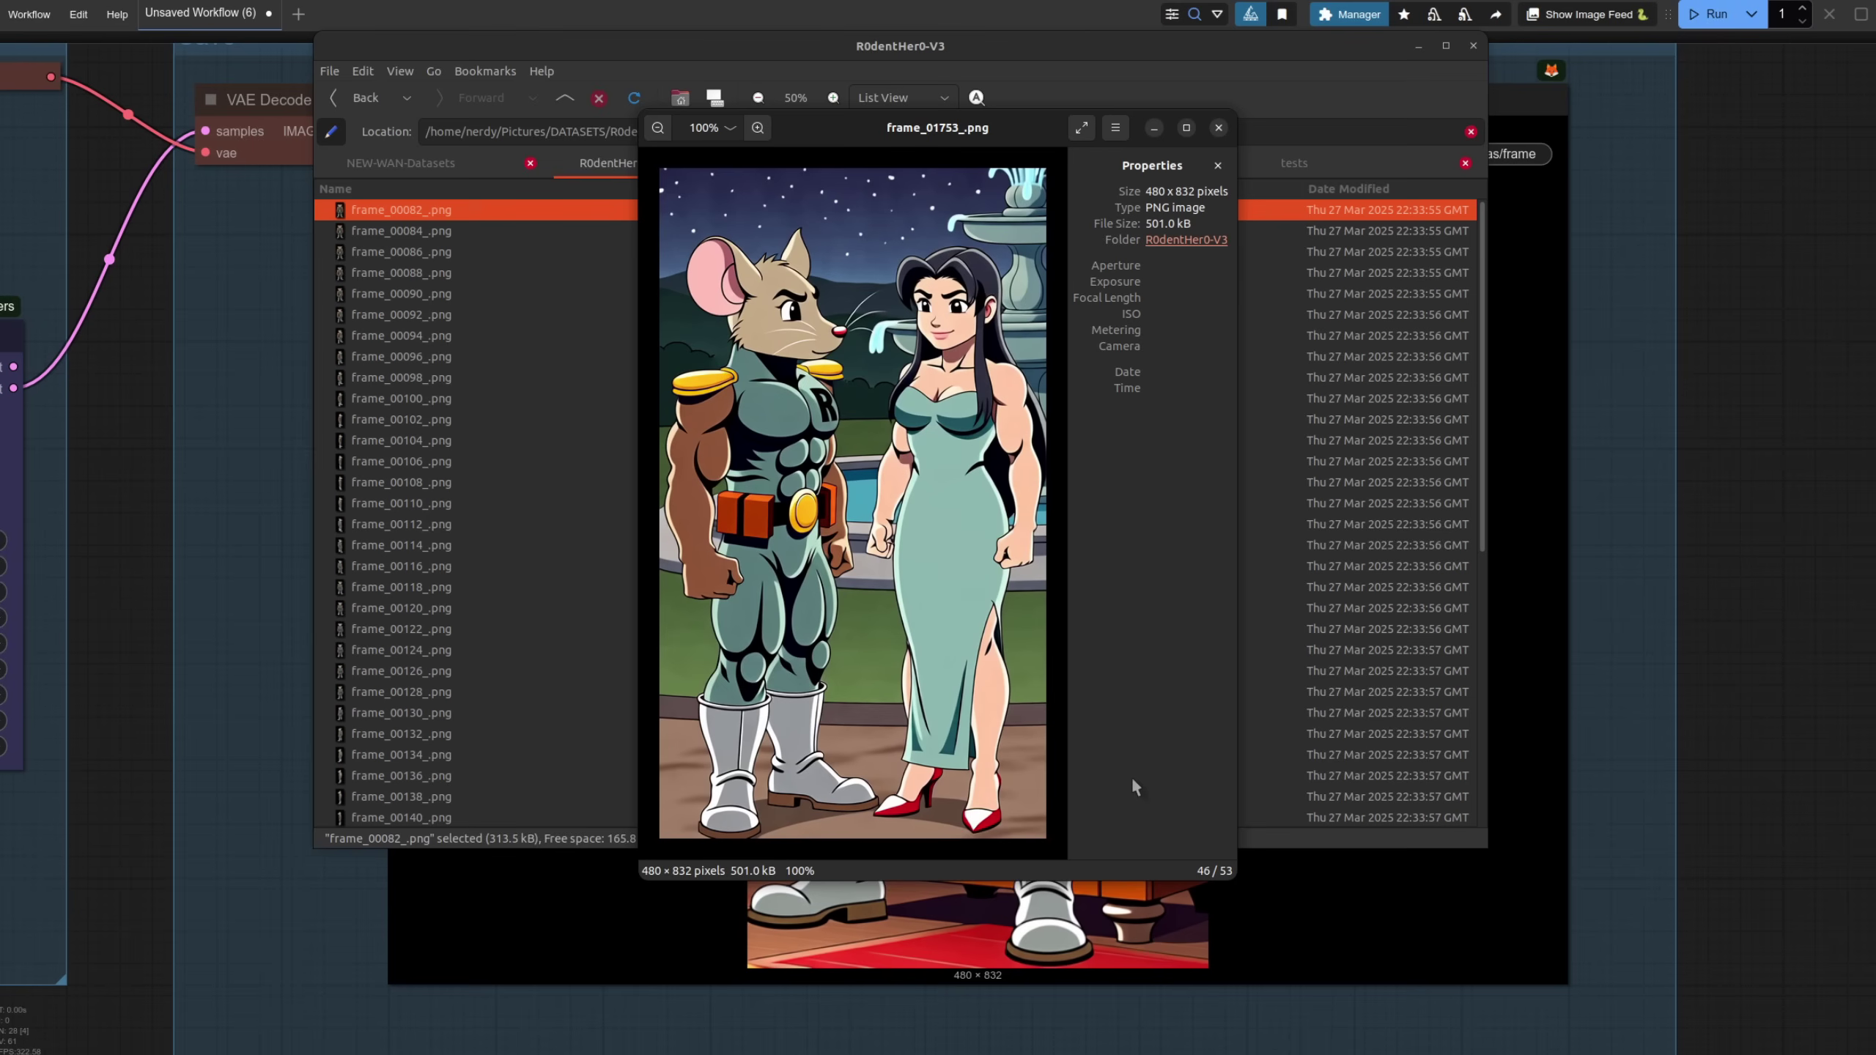
key(Right)
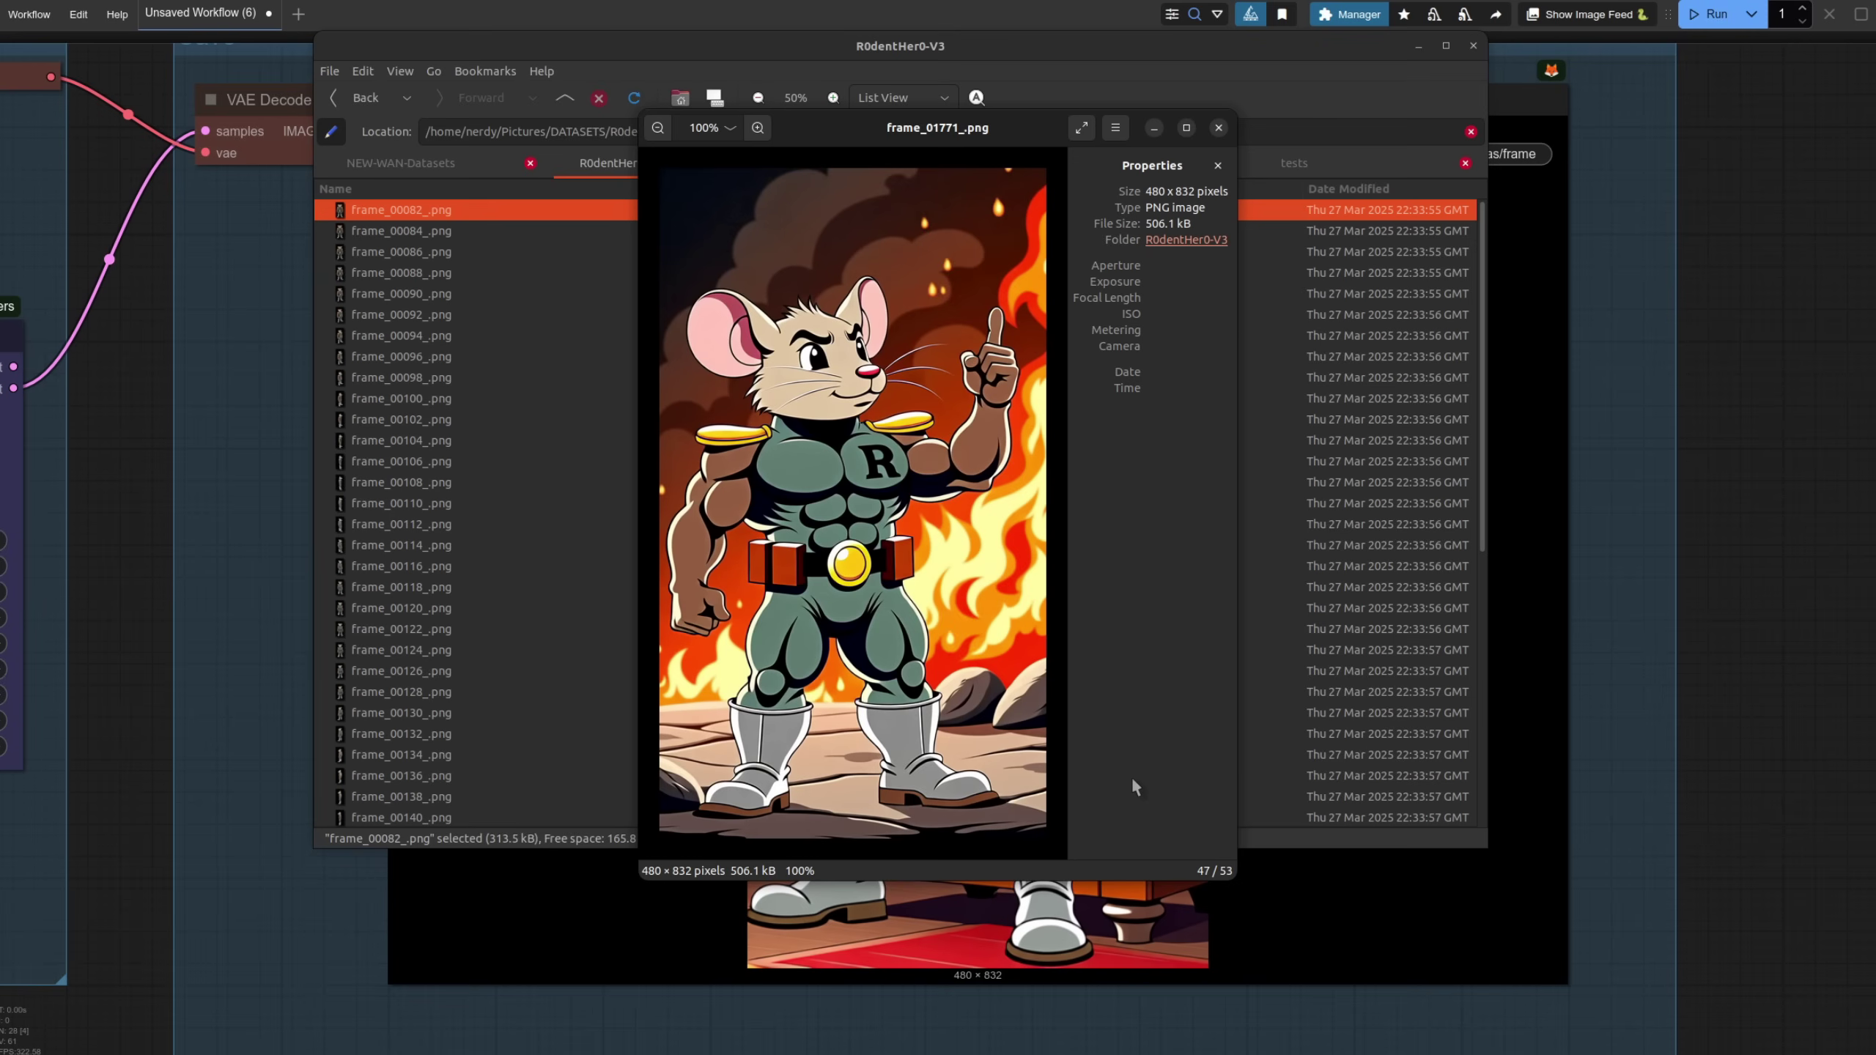
key(Right)
key(Right)
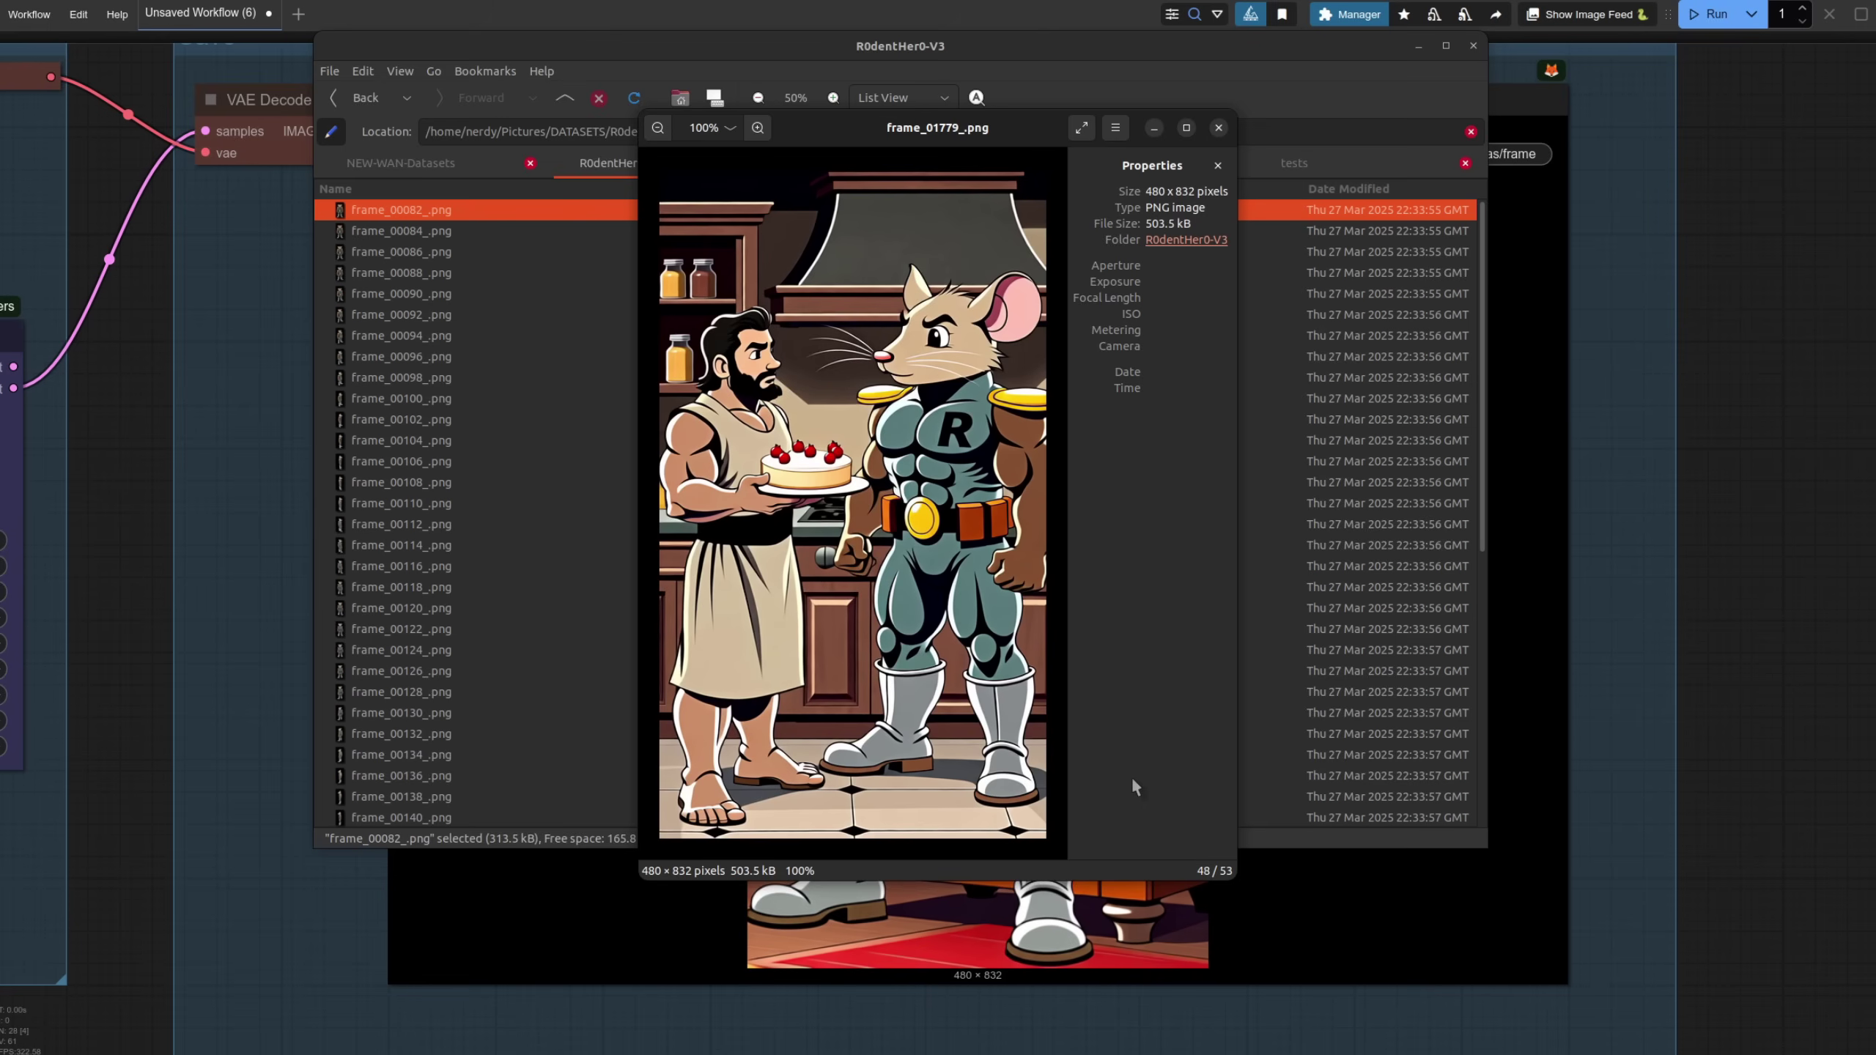
key(Right)
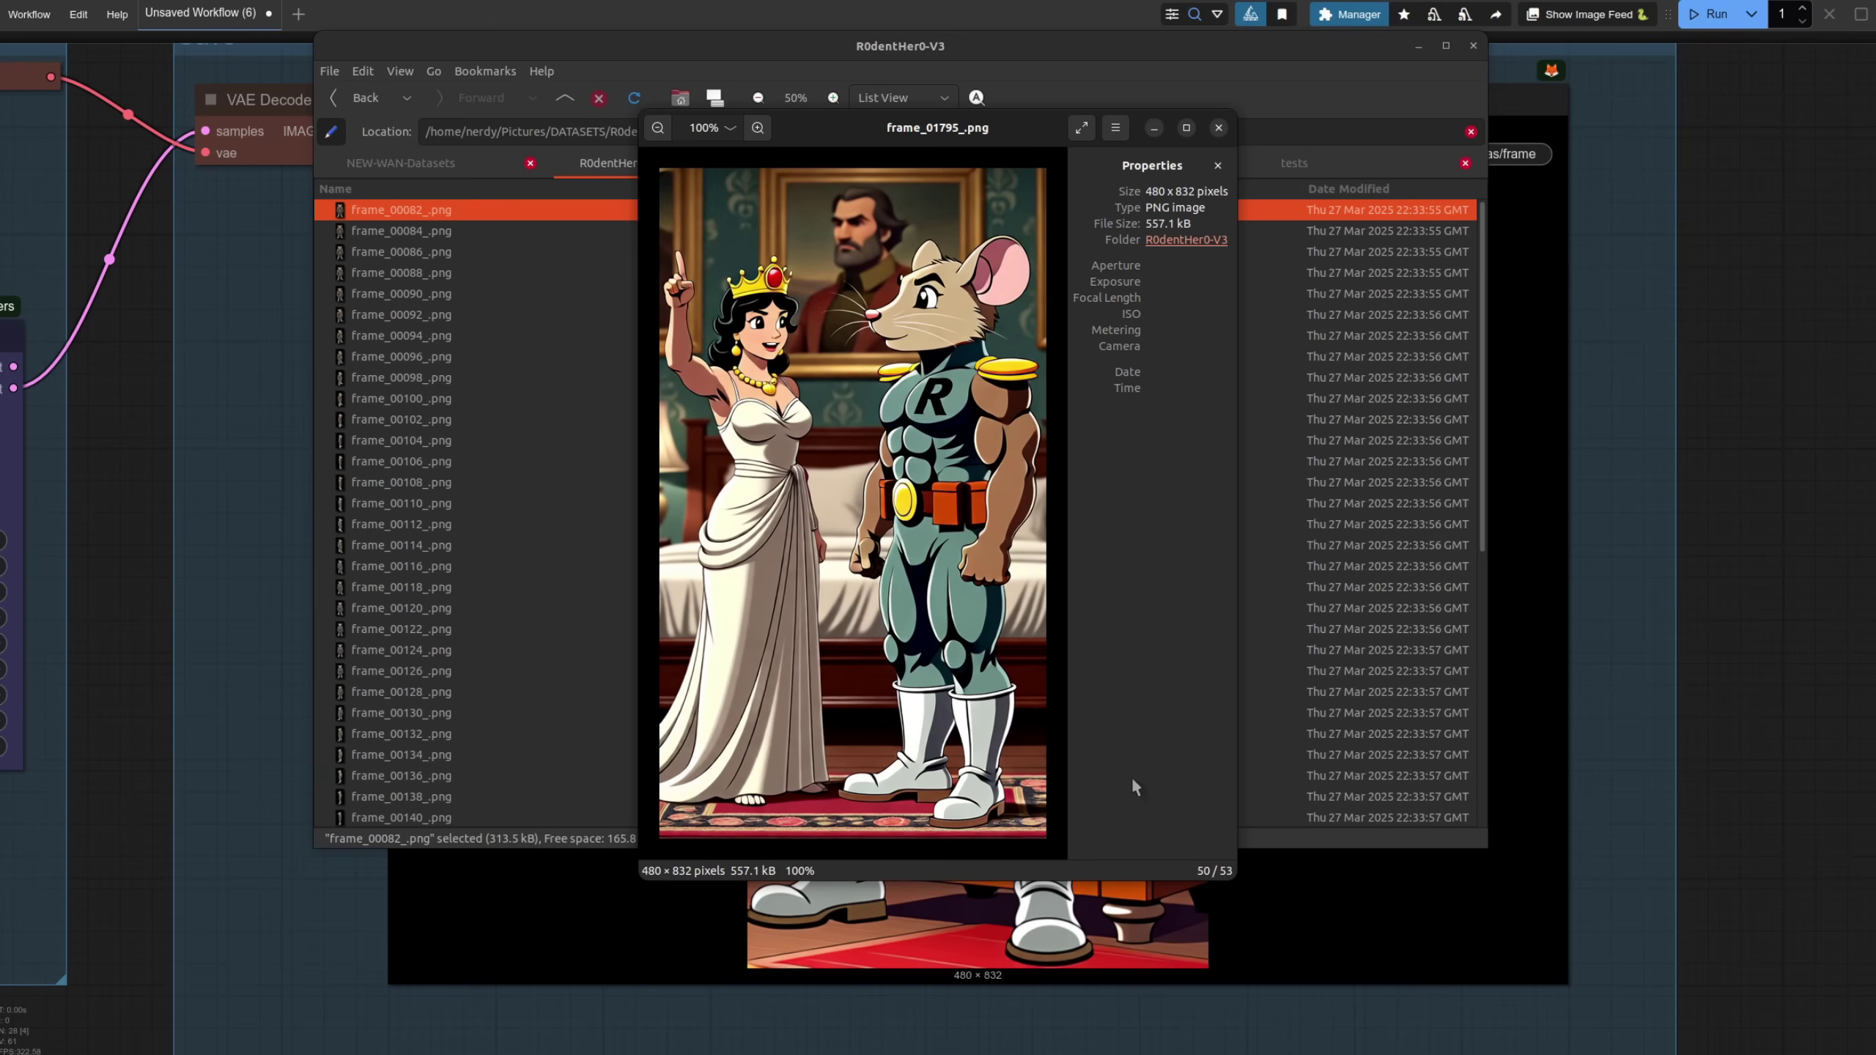
key(Right)
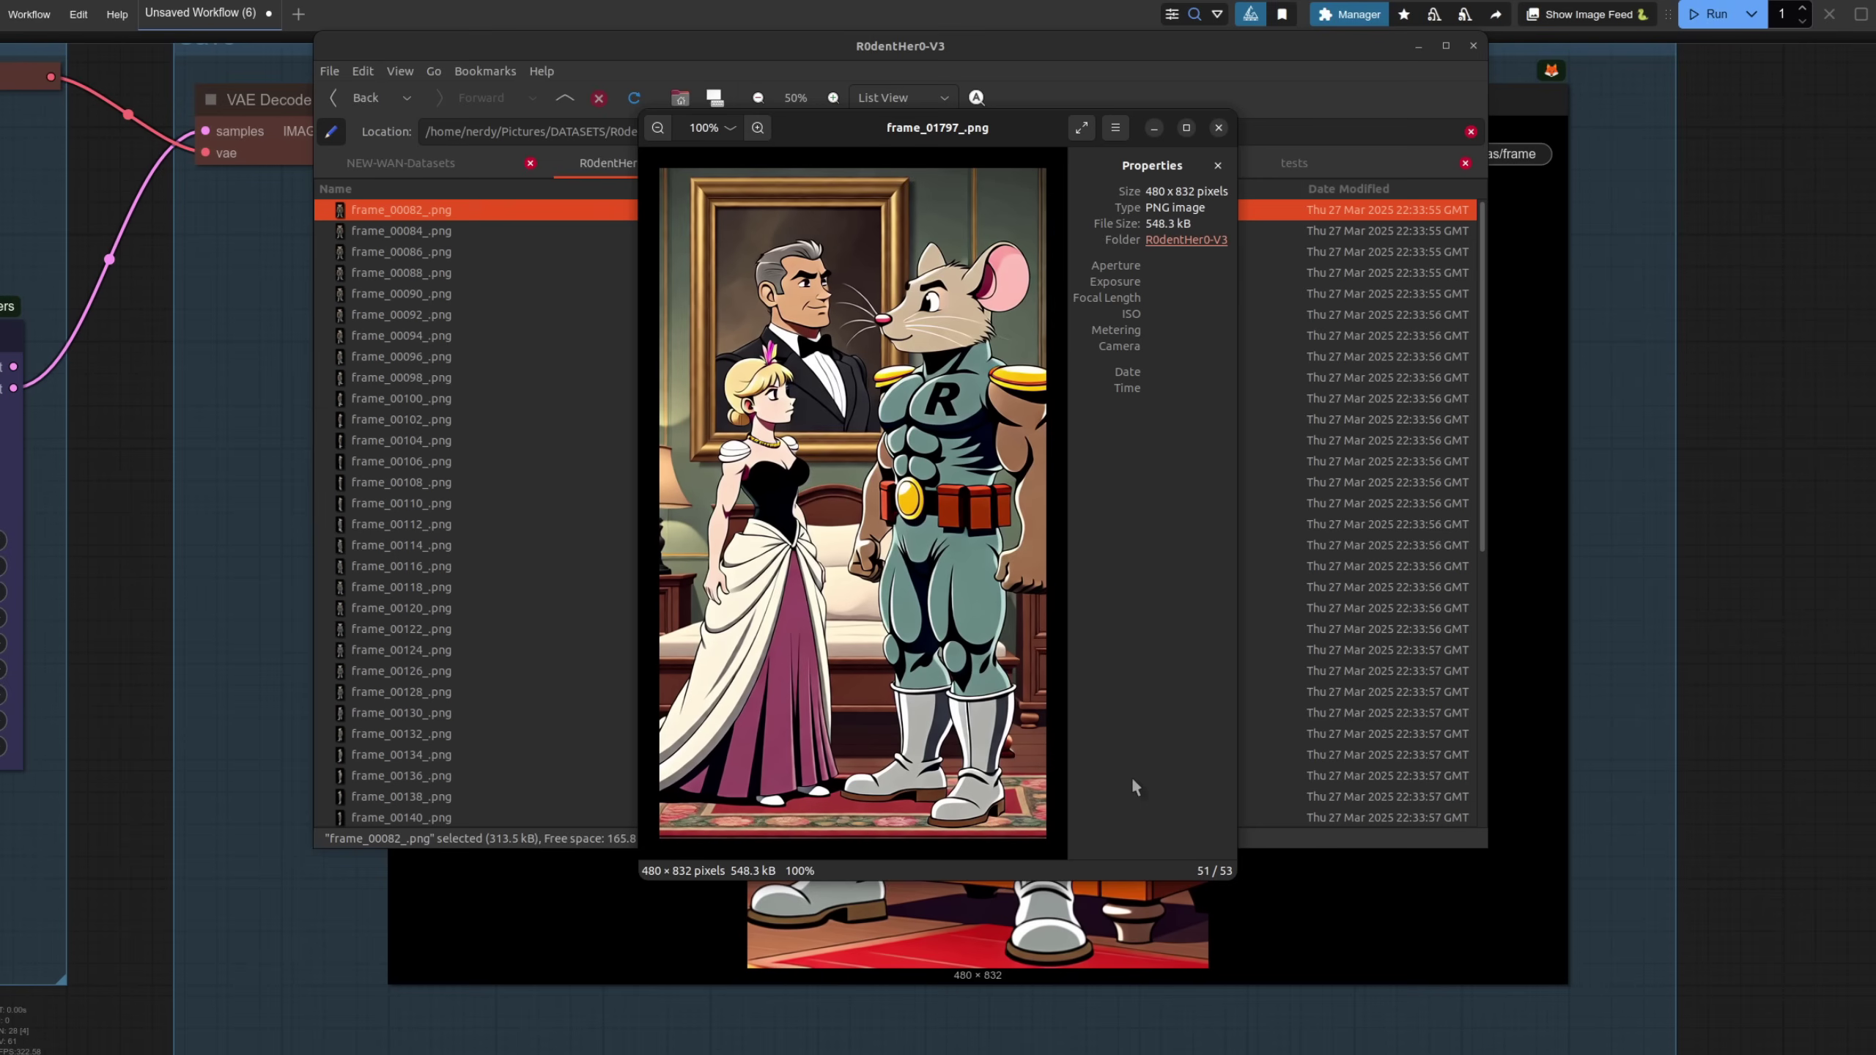
key(alt+Tab)
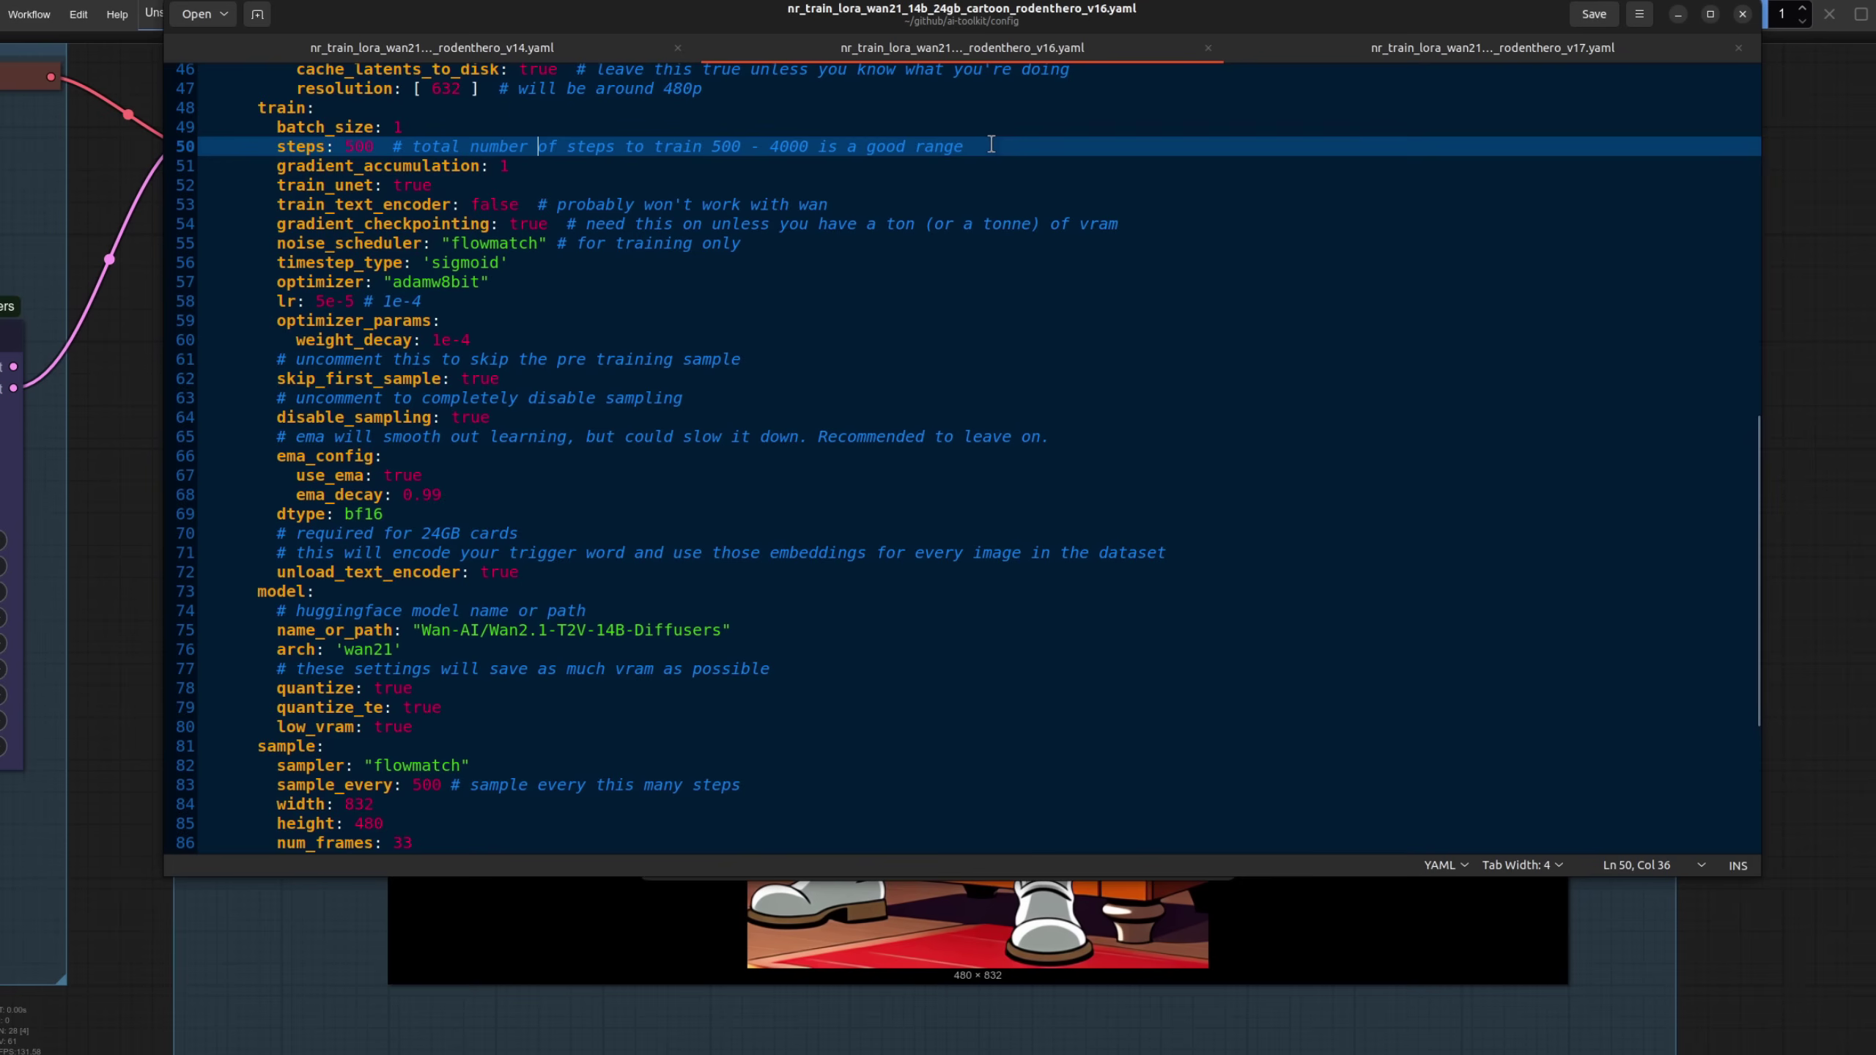
click(542, 303)
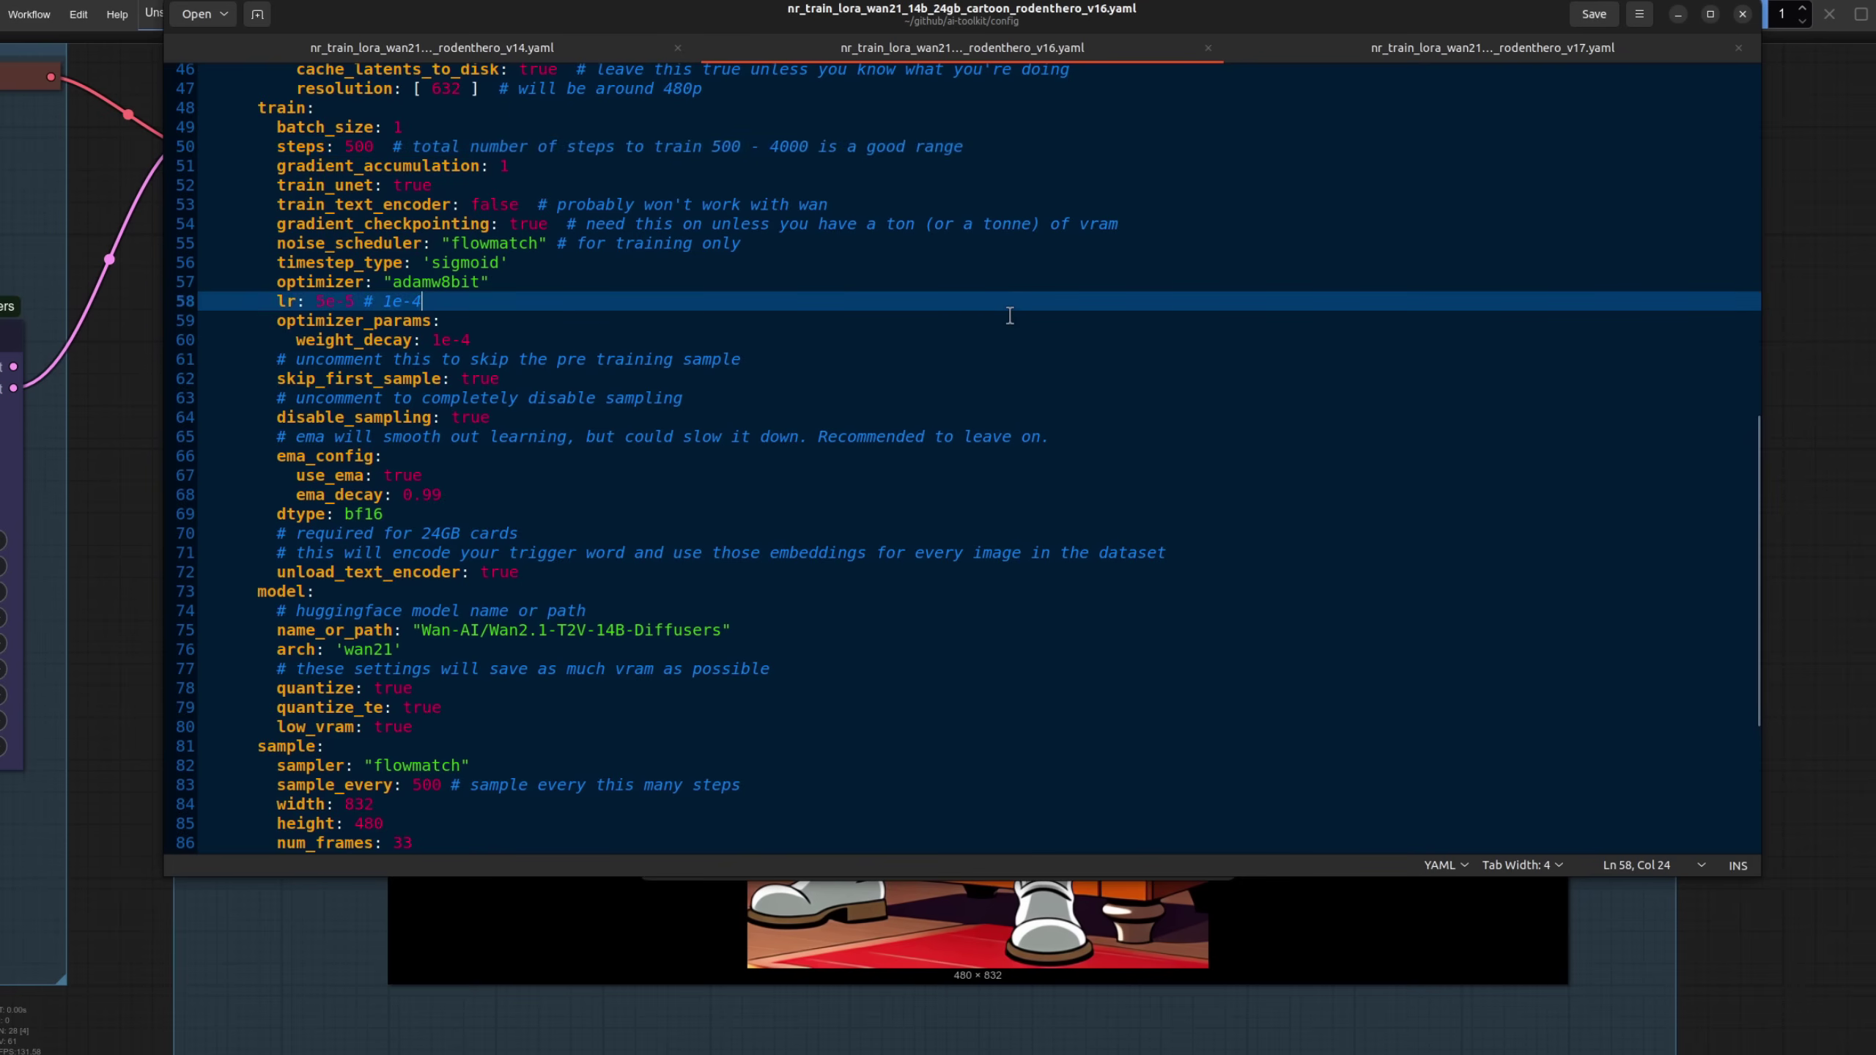
scroll(1010, 316, up, 7)
click(1013, 378)
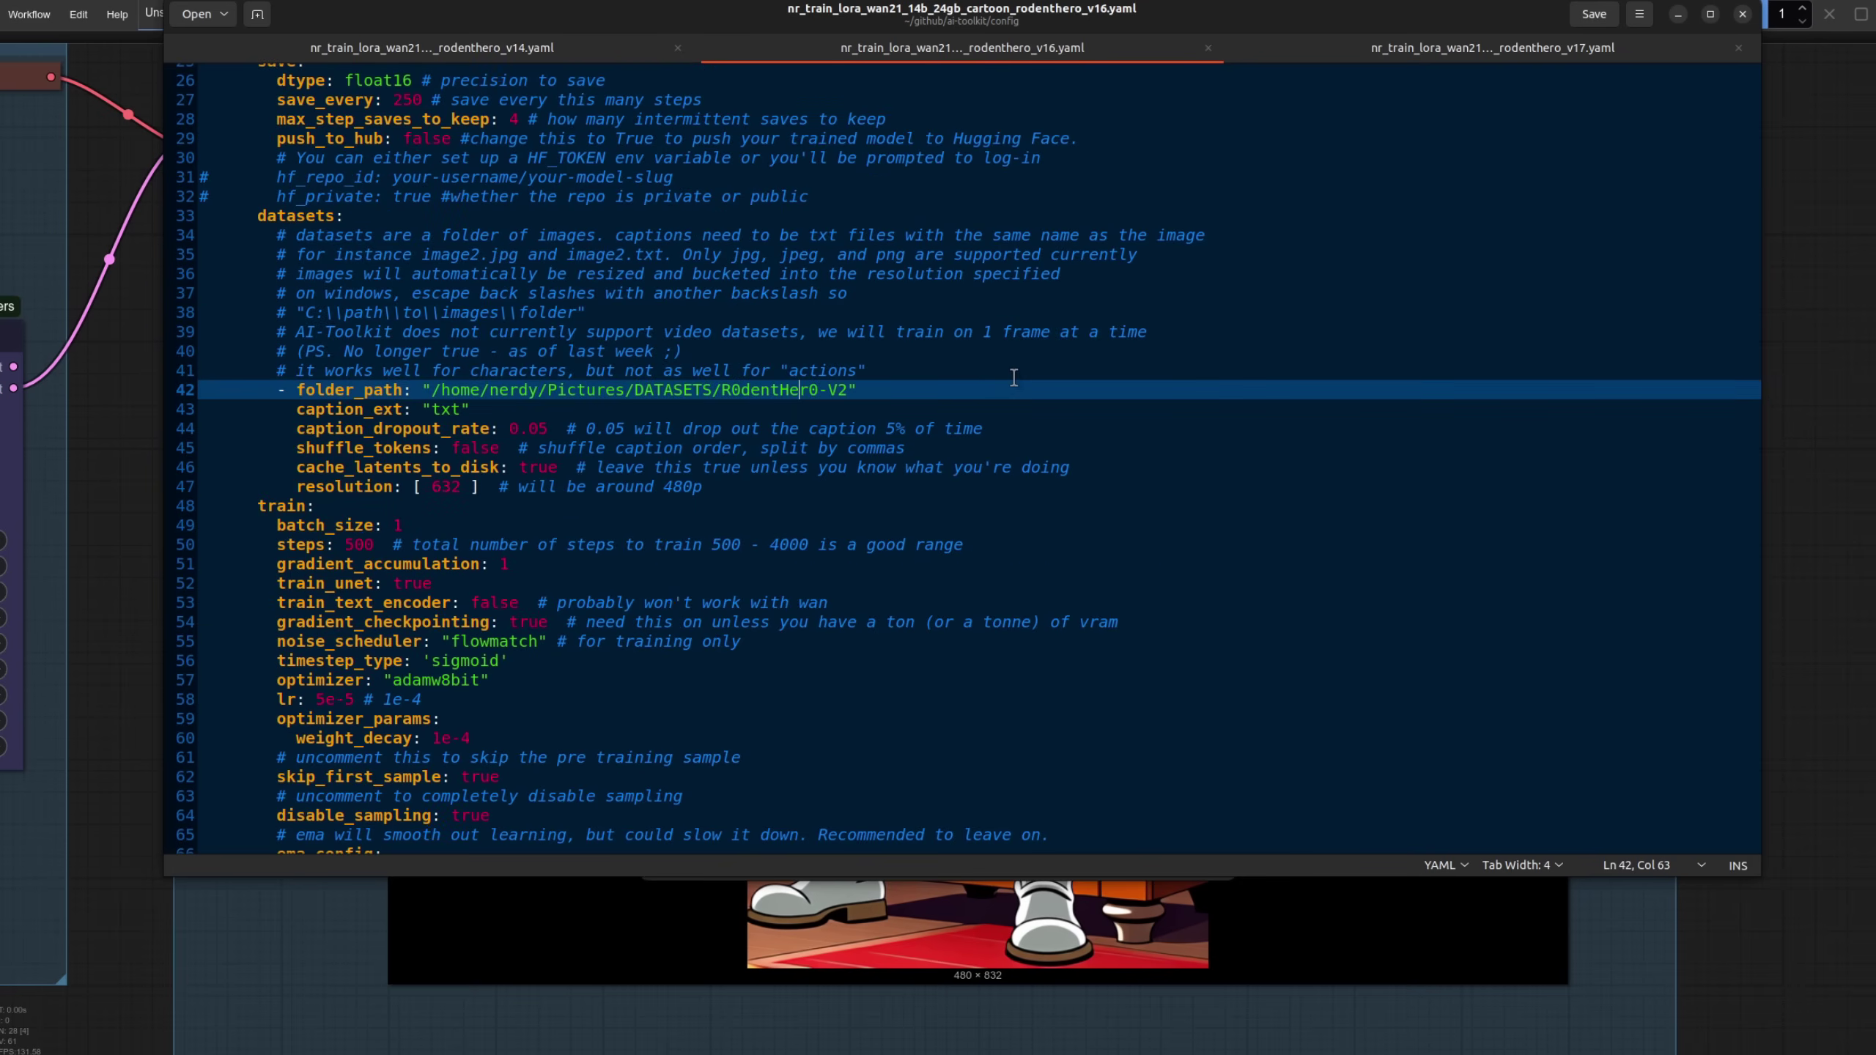